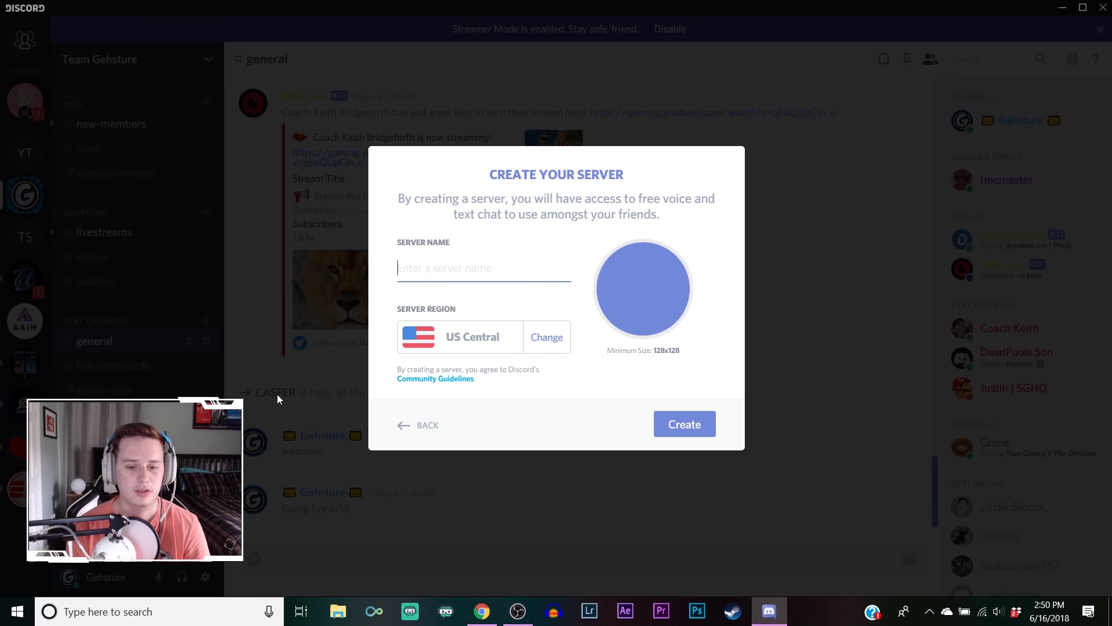
Create a server named "YOutube Tutorial 2" in the US Central region and dismiss the friend invitation
{"action": "type", "text": "YOutube Tutorial 2"}
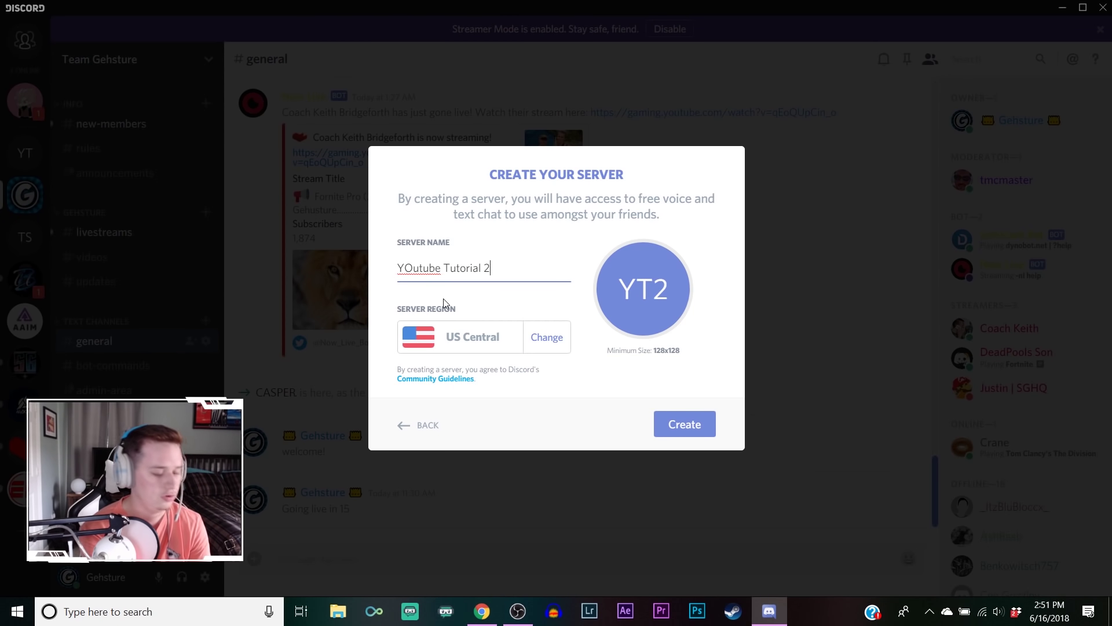
{"action": "key", "text": "Return"}
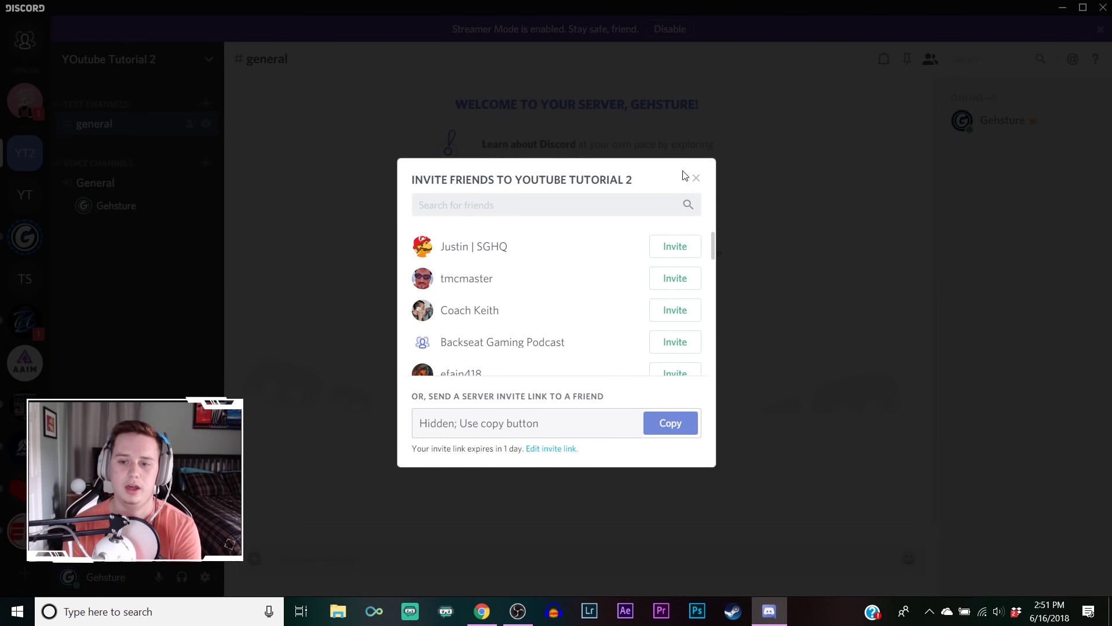
{"action": "left_click", "coordinate": [696, 178]}
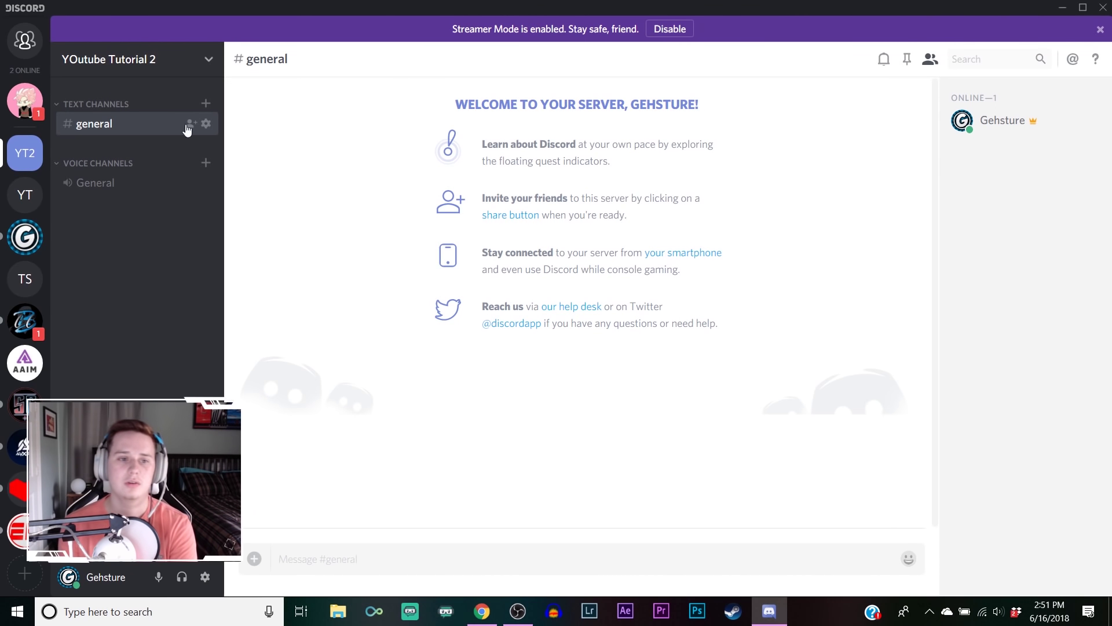
{"action": "left_click", "coordinate": [196, 57]}
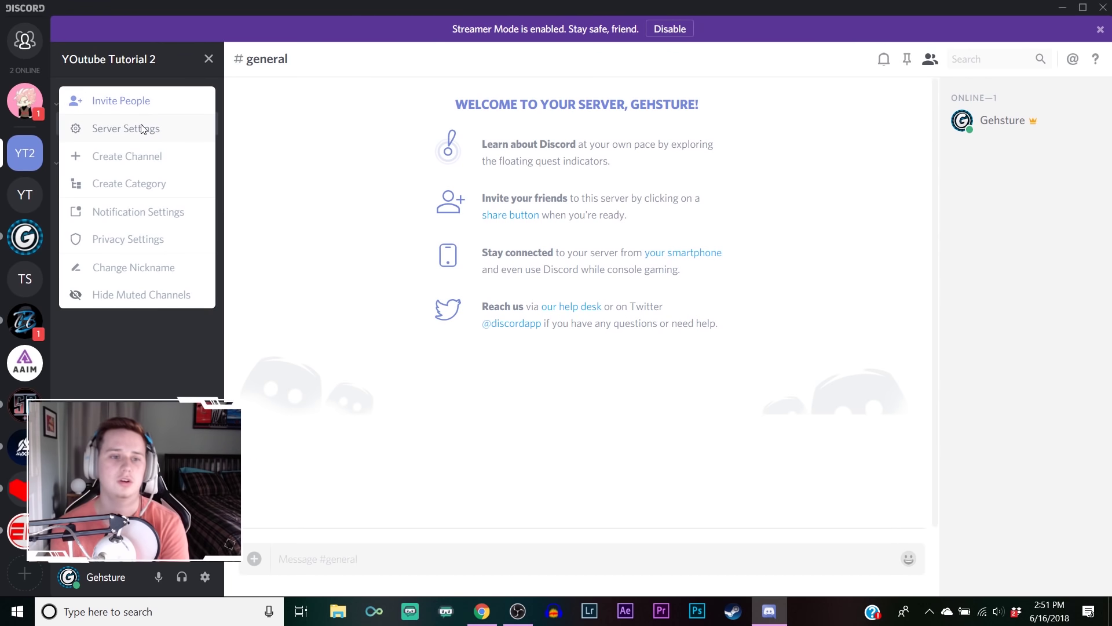
{"action": "left_click", "coordinate": [144, 126]}
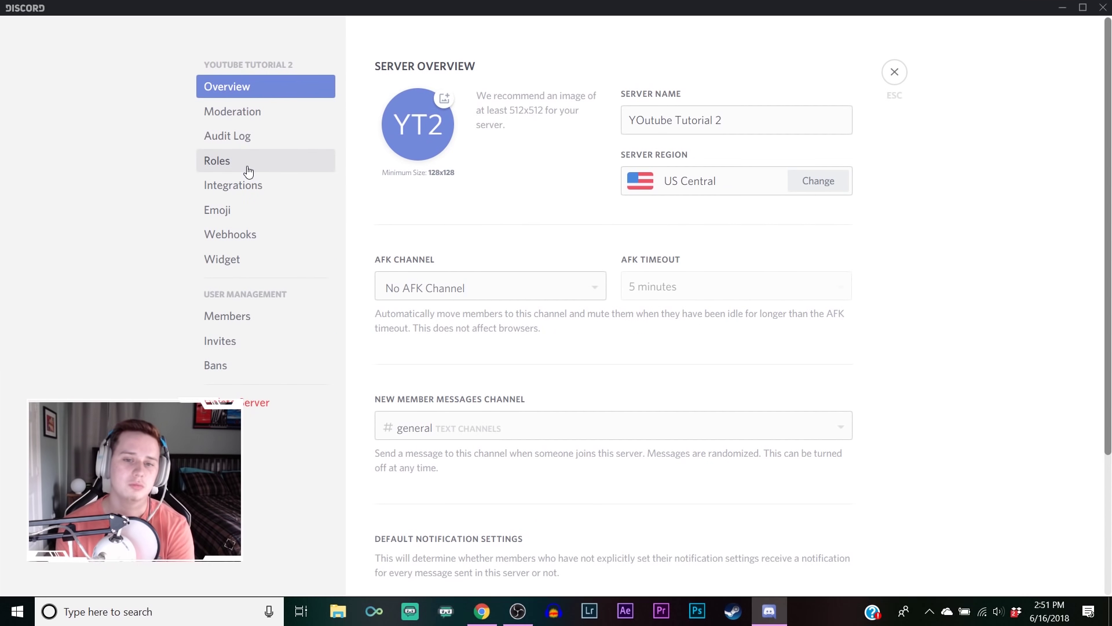
{"action": "left_click", "coordinate": [248, 168]}
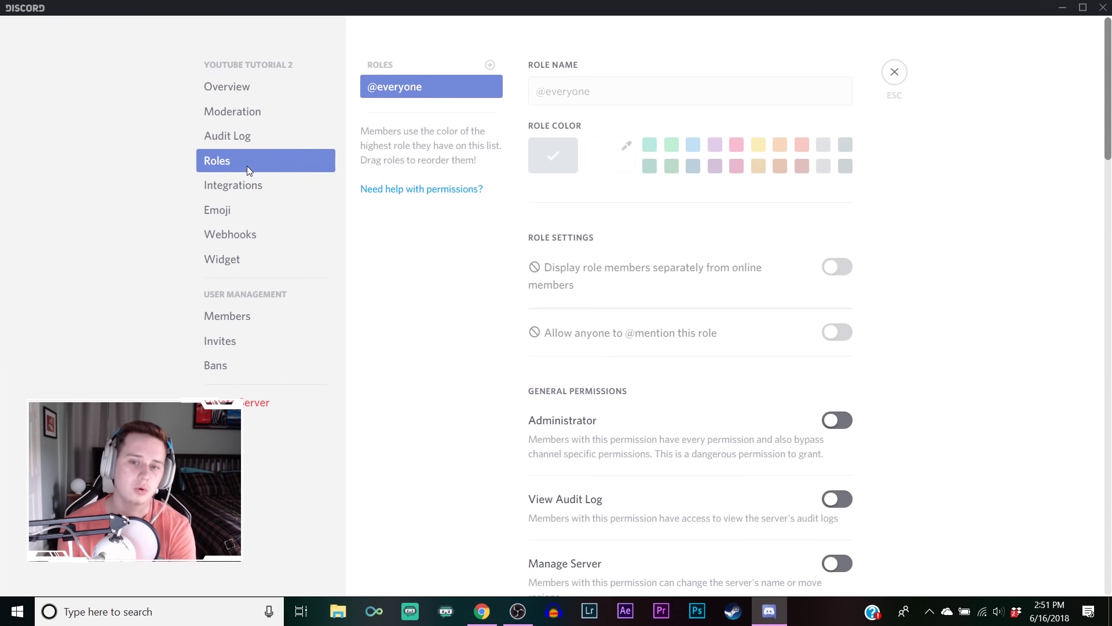
{"action": "left_click", "coordinate": [894, 73]}
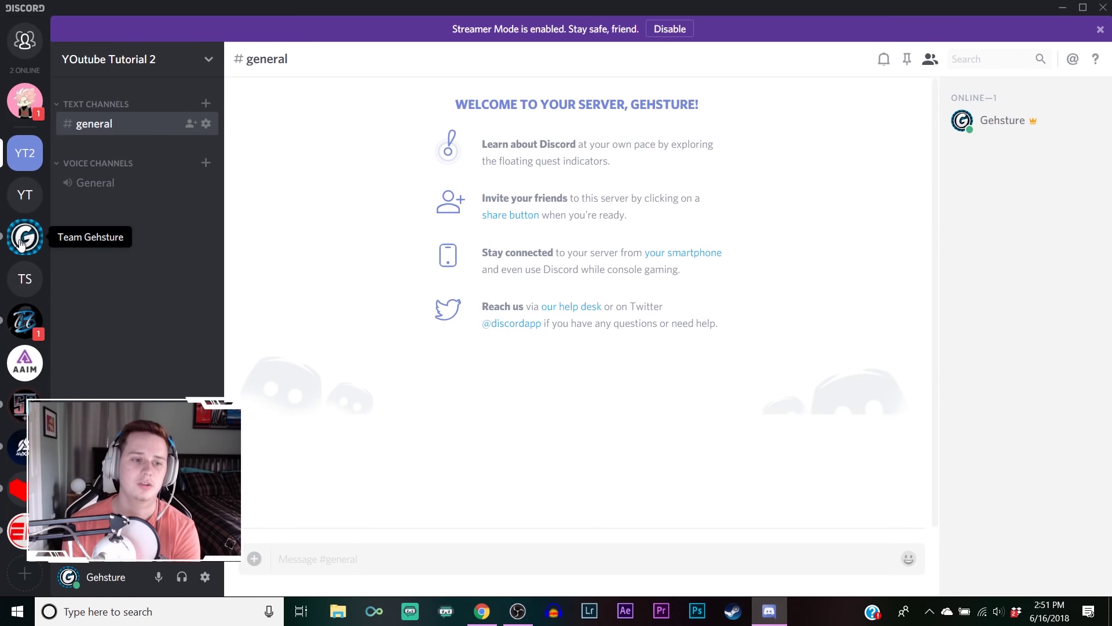
Examine how the Team Gehsture server's member list is grouped by role
{"action": "left_click", "coordinate": [24, 236]}
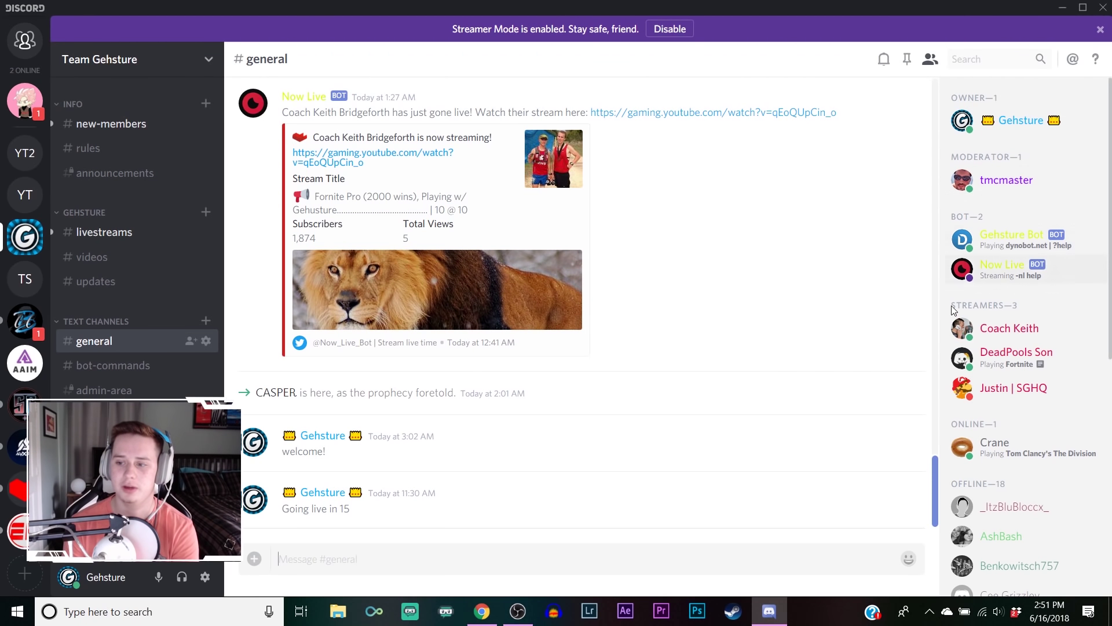
{"action": "scroll", "coordinate": [969, 334], "scroll_direction": "down", "scroll_amount": 8}
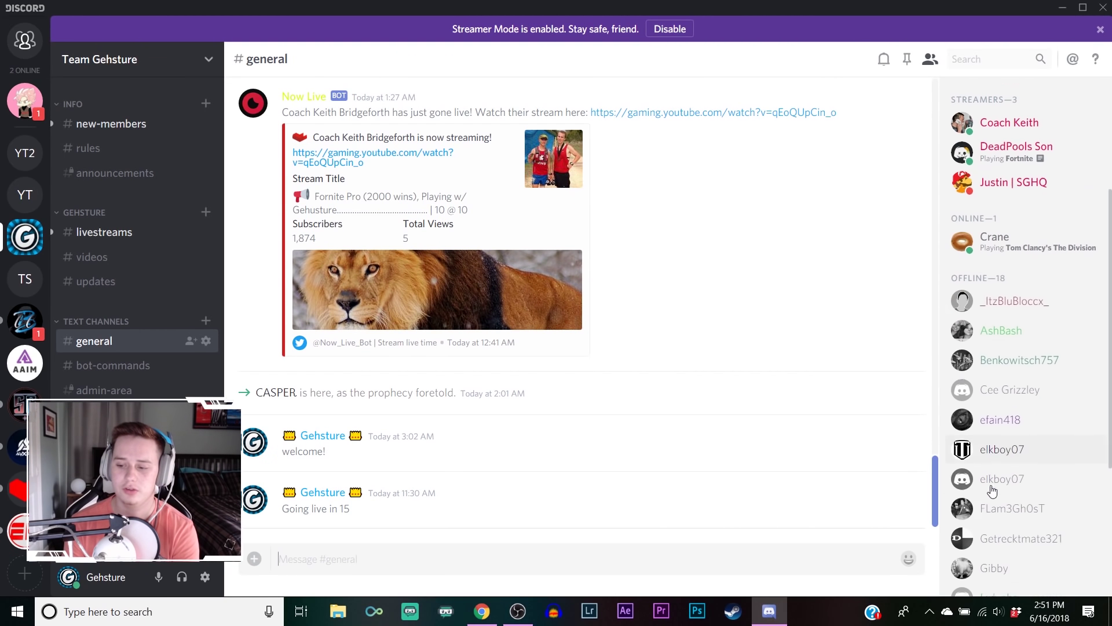
{"action": "scroll", "coordinate": [734, 264], "scroll_direction": "up", "scroll_amount": 15}
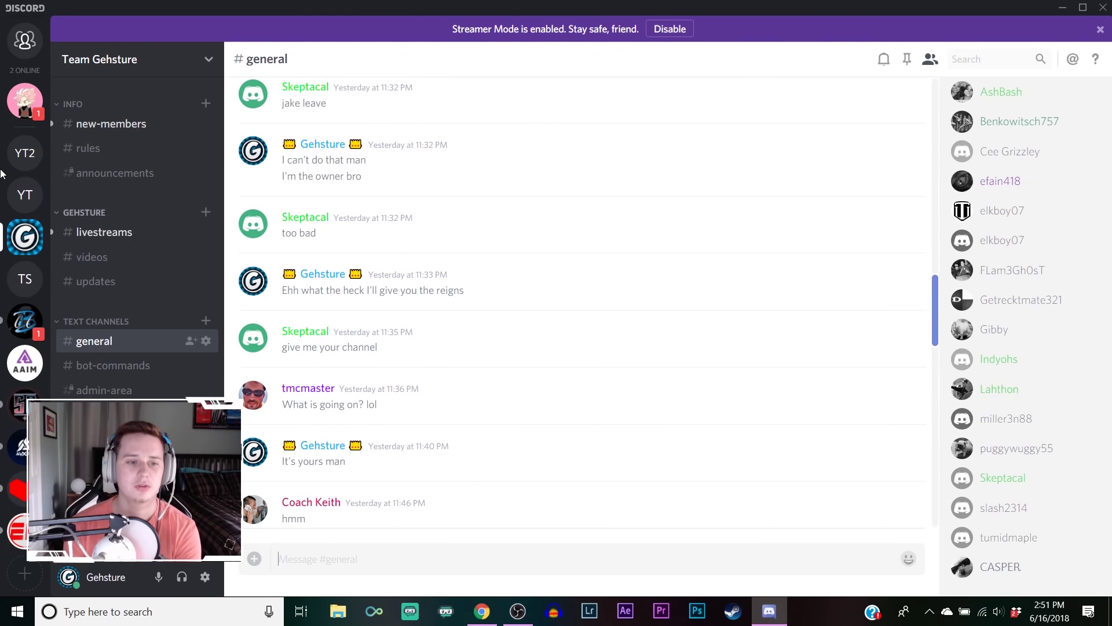
Add a role named "Owner" to the YOutube Tutorial 2 server
{"action": "left_click", "coordinate": [25, 153]}
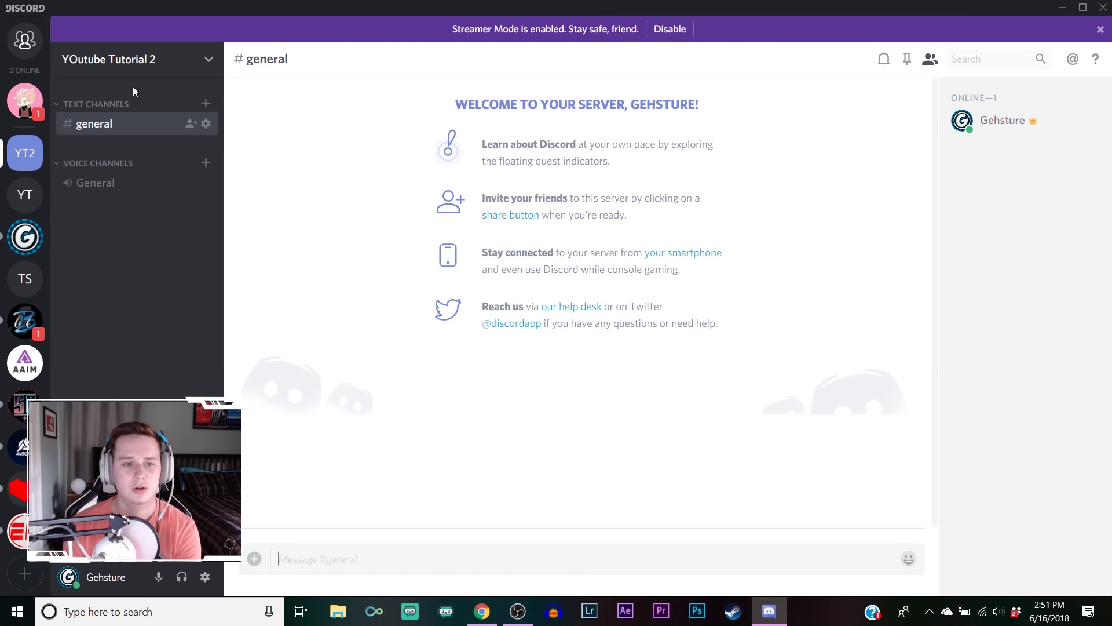
{"action": "left_click", "coordinate": [208, 64]}
{"action": "left_click", "coordinate": [191, 131]}
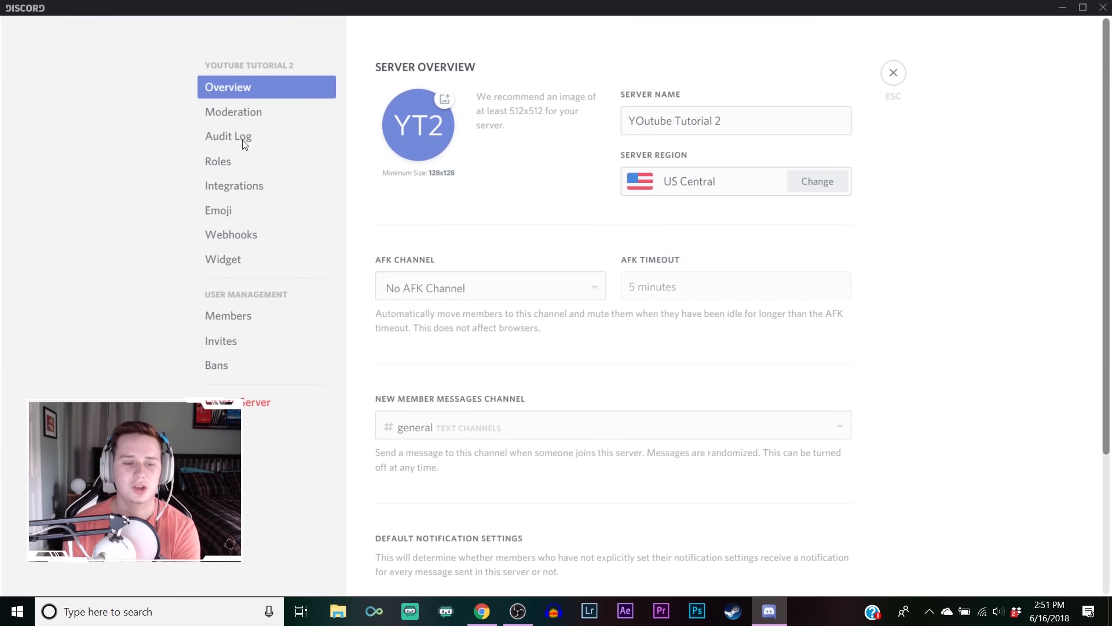
{"action": "left_click", "coordinate": [225, 157]}
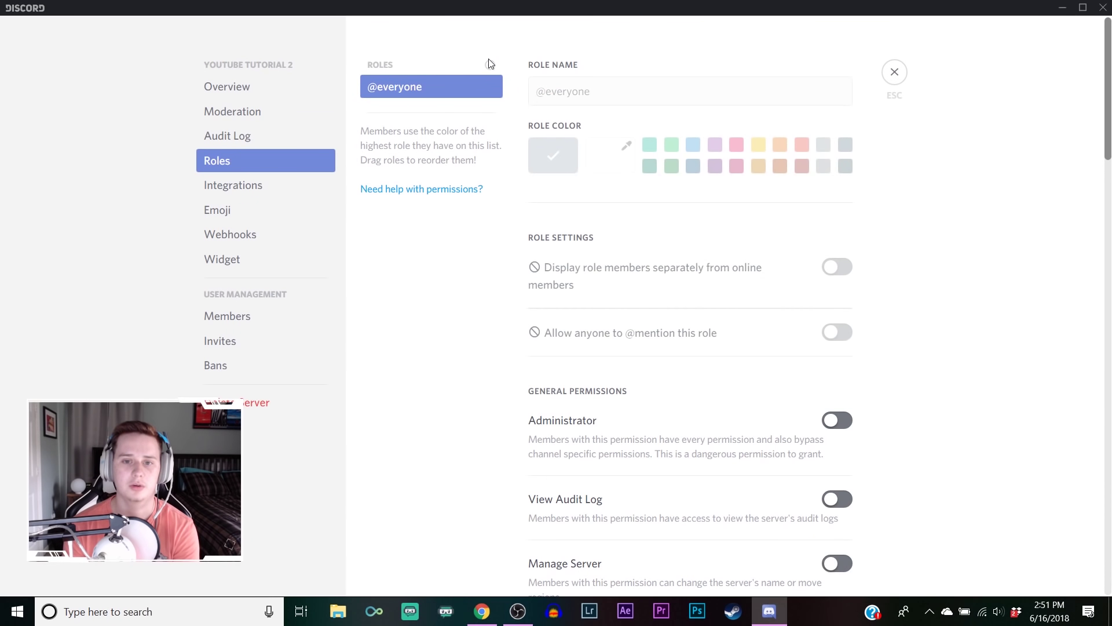
{"action": "left_click", "coordinate": [490, 65]}
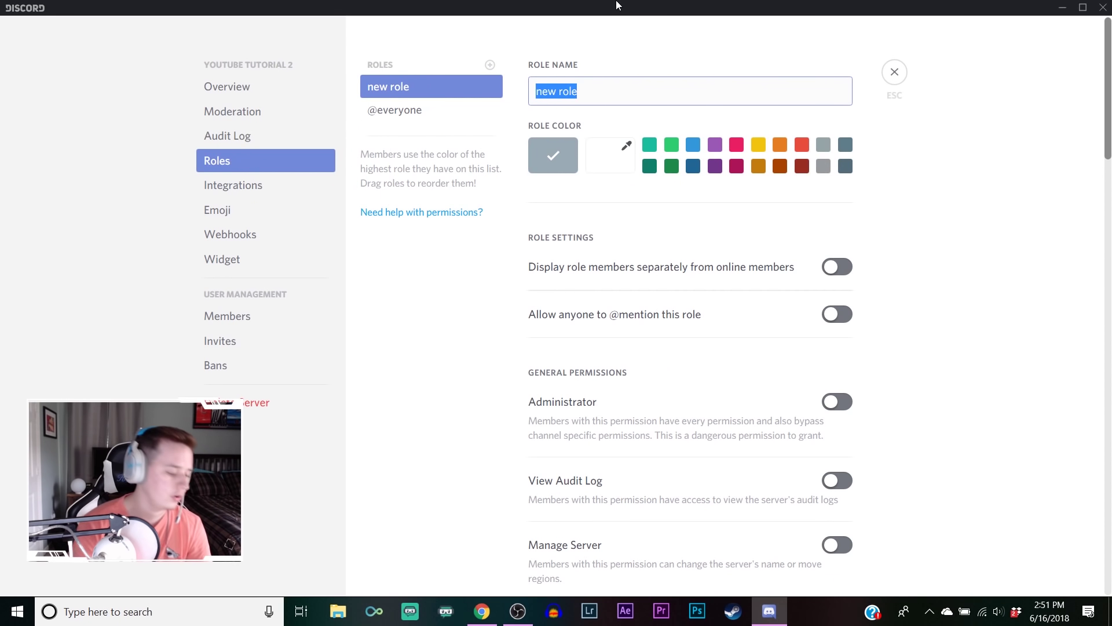
{"action": "type", "text": "Oqw"}
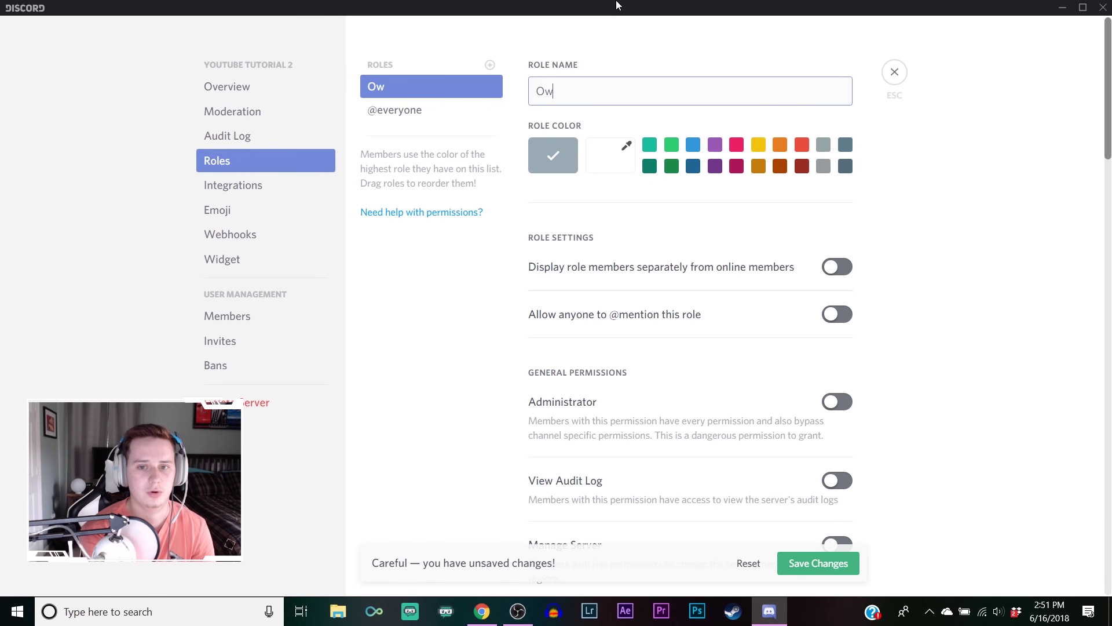
{"action": "type", "text": "ner"}
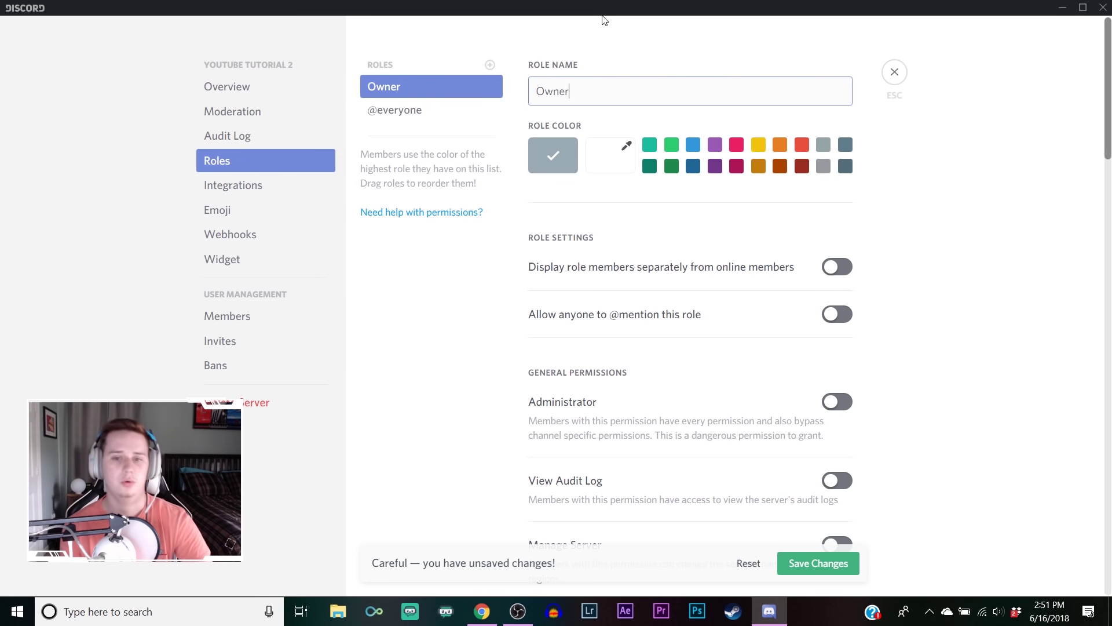
{"action": "left_click", "coordinate": [737, 144]}
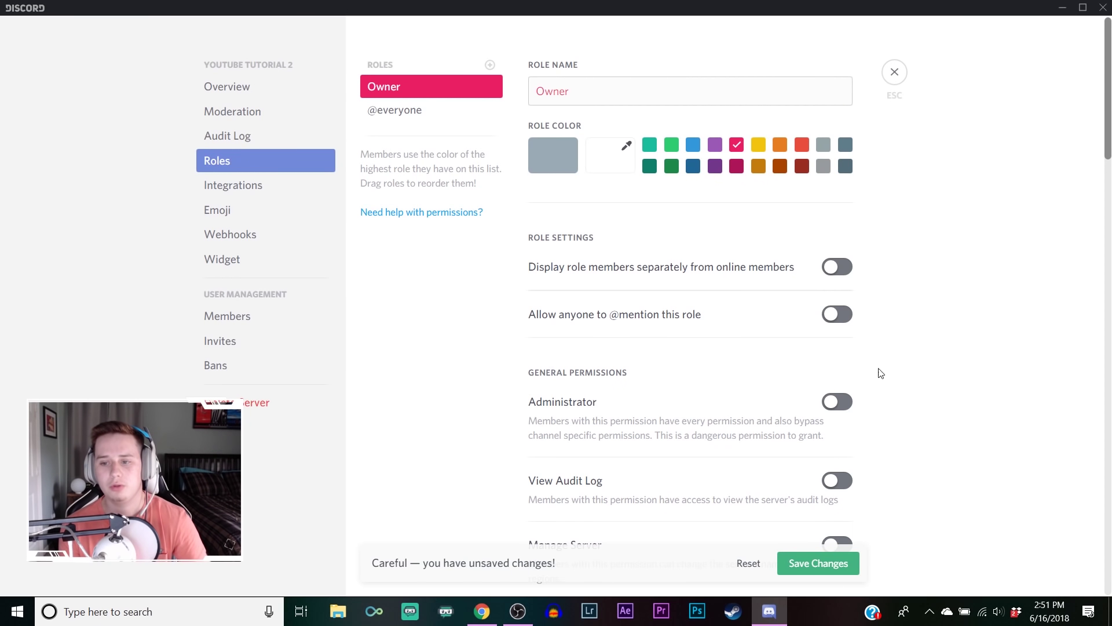
{"action": "left_click", "coordinate": [834, 268]}
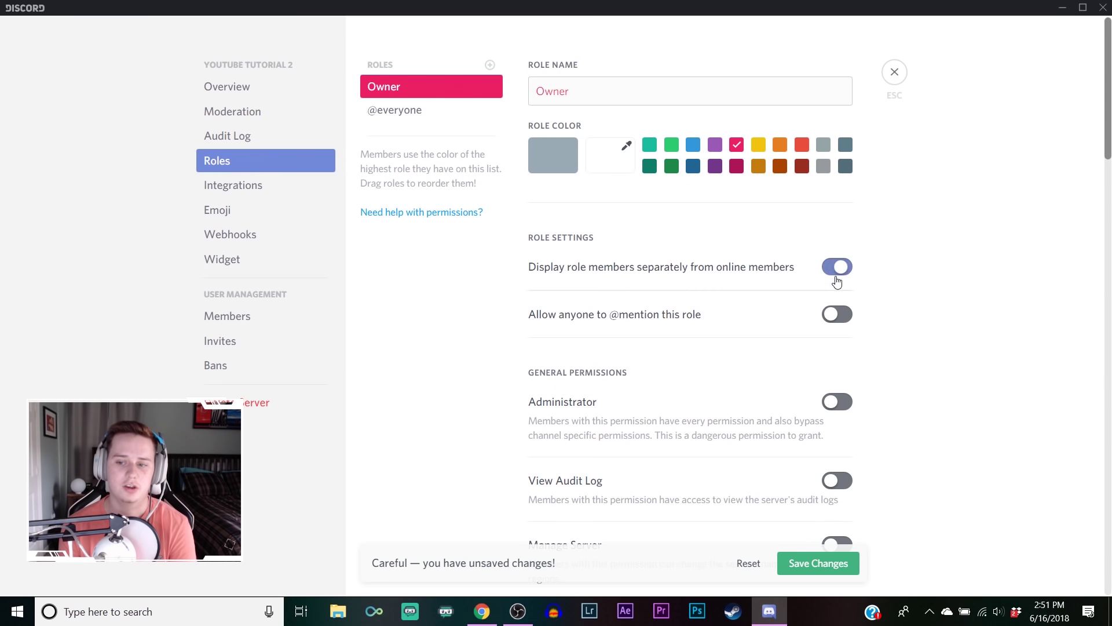
{"action": "left_click", "coordinate": [841, 313]}
Grant the Owner role the Administrator, View Audit Log, Manage Server, Manage Roles, Manage Channels, Kick Members and Ban Members permissions
{"action": "scroll", "coordinate": [845, 342], "scroll_direction": "down", "scroll_amount": 3}
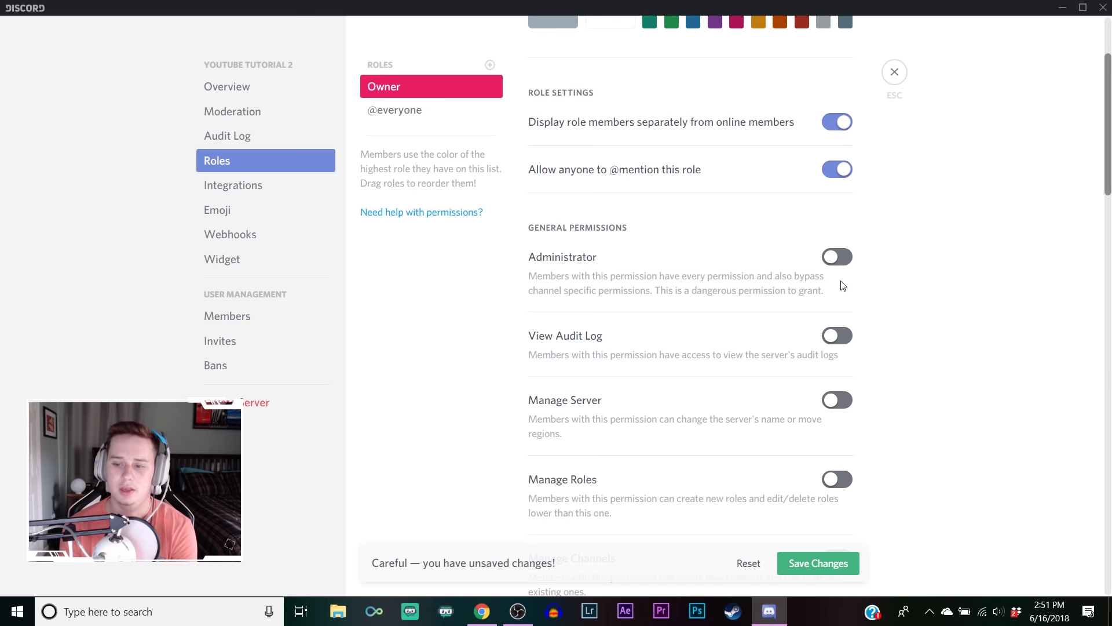
{"action": "left_click", "coordinate": [840, 260]}
{"action": "left_click", "coordinate": [839, 338]}
{"action": "left_click", "coordinate": [839, 400]}
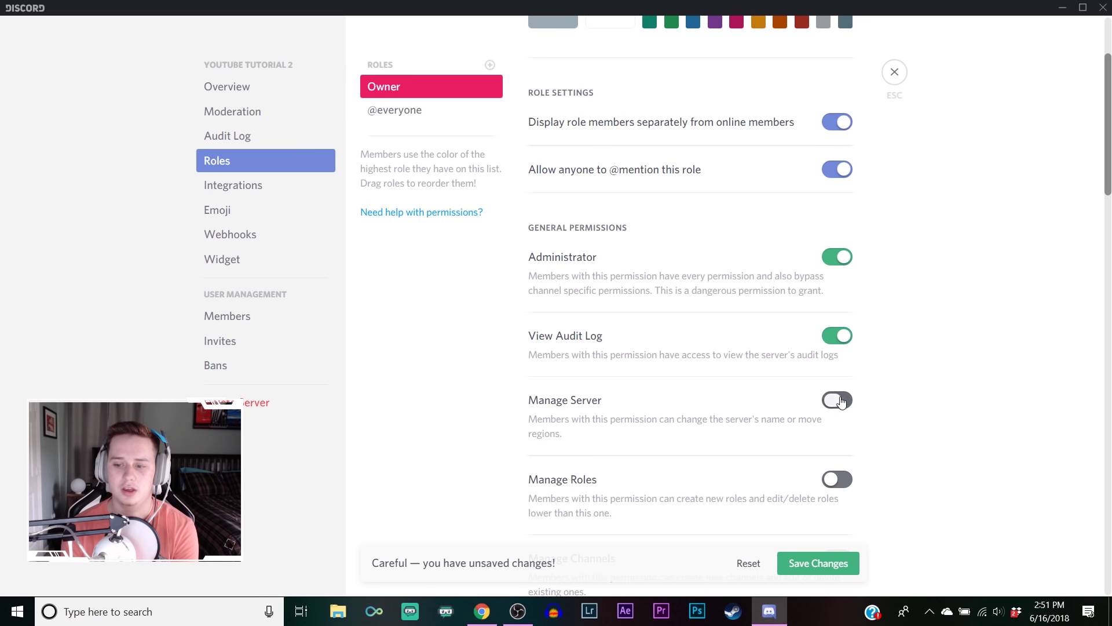
{"action": "left_click", "coordinate": [837, 489]}
{"action": "scroll", "coordinate": [844, 426], "scroll_direction": "down", "scroll_amount": 4}
{"action": "left_click", "coordinate": [839, 343]}
{"action": "left_click", "coordinate": [842, 439]}
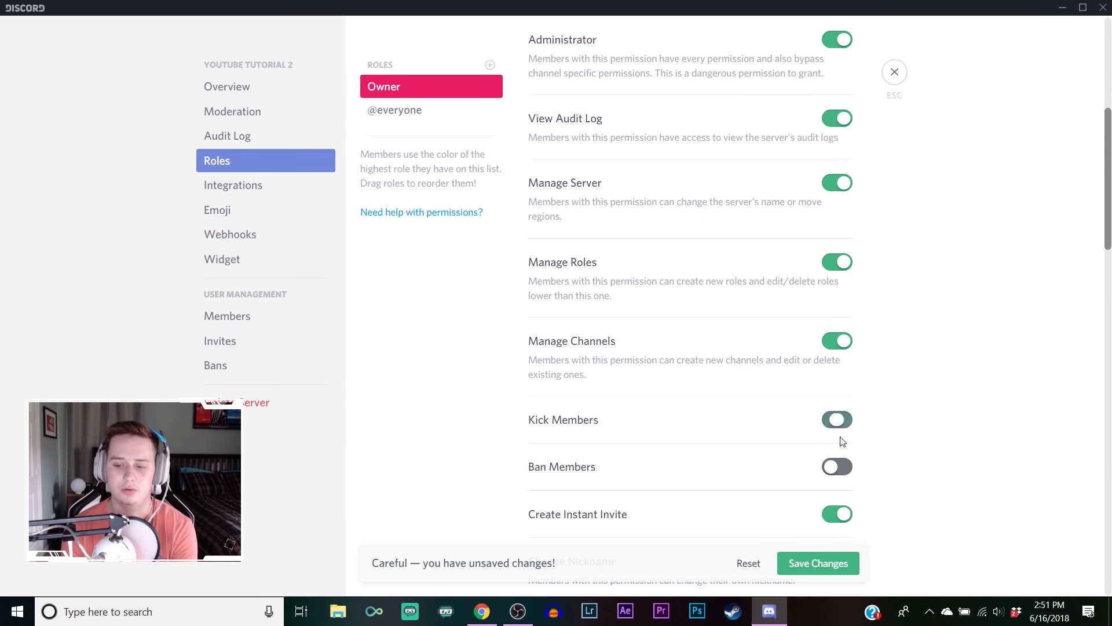
{"action": "left_click", "coordinate": [840, 474]}
Grant the Owner role the Manage Nicknames, Manage Emojis, Manage Webhooks and Manage Messages permissions
{"action": "scroll", "coordinate": [844, 426], "scroll_direction": "down", "scroll_amount": 5}
{"action": "left_click", "coordinate": [841, 338]}
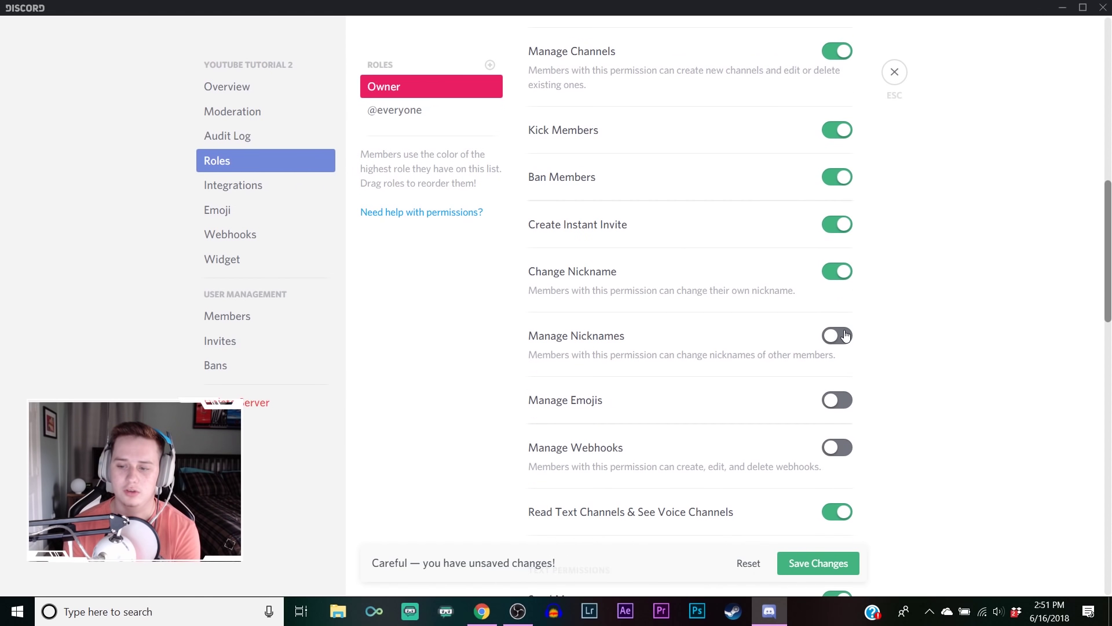
{"action": "left_click", "coordinate": [844, 403]}
{"action": "left_click", "coordinate": [841, 448]}
{"action": "scroll", "coordinate": [844, 451], "scroll_direction": "down", "scroll_amount": 6}
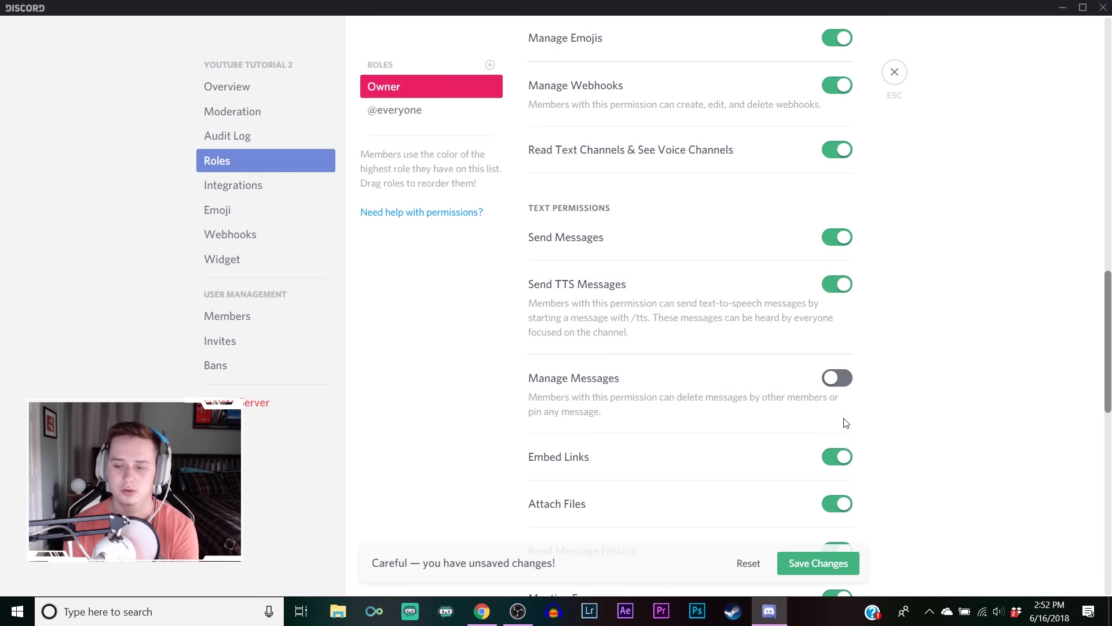
{"action": "left_click", "coordinate": [840, 378]}
Grant the Owner role the Mute Members, Deafen Members and Move Members voice permissions and save the changes
{"action": "scroll", "coordinate": [843, 429], "scroll_direction": "down", "scroll_amount": 8}
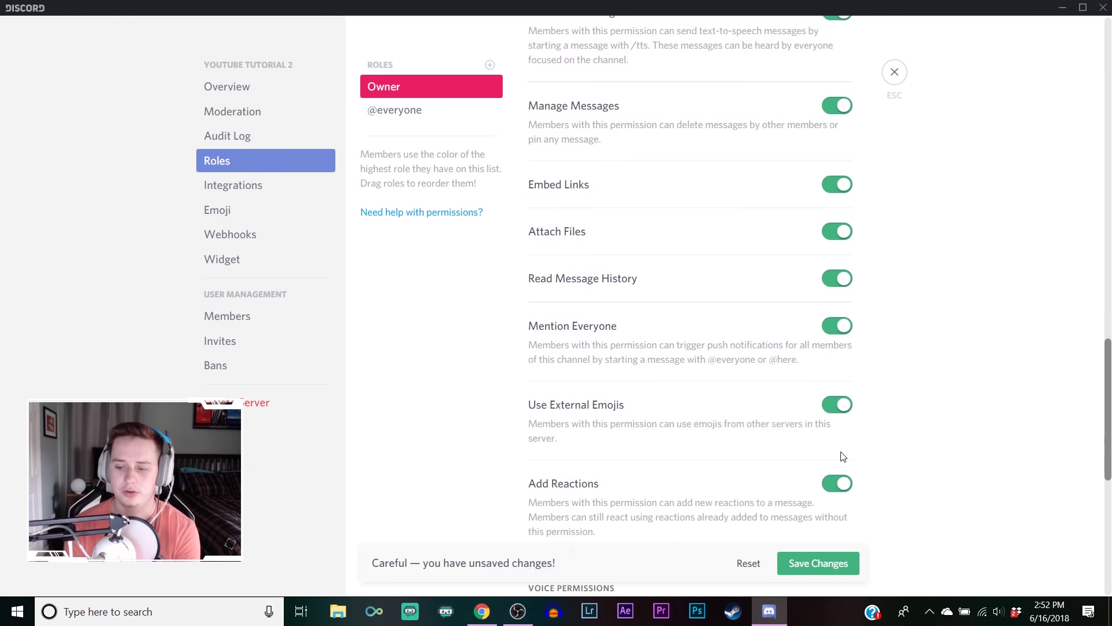
{"action": "left_click", "coordinate": [839, 478]}
{"action": "scroll", "coordinate": [840, 480], "scroll_direction": "down", "scroll_amount": 4}
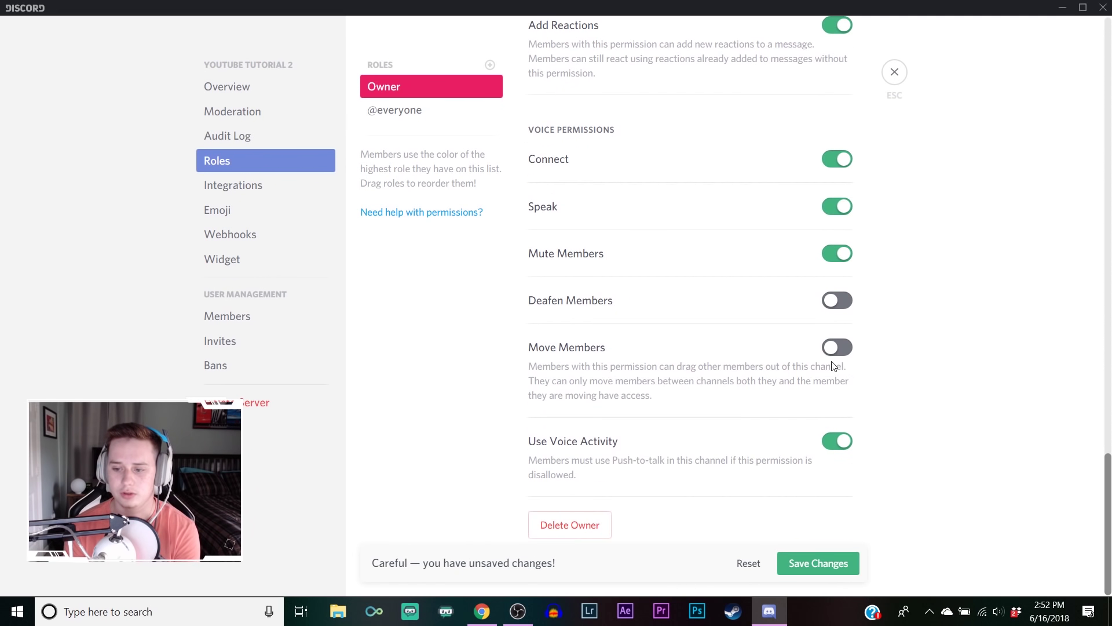
{"action": "left_click", "coordinate": [838, 300]}
{"action": "left_click", "coordinate": [837, 347]}
{"action": "left_click", "coordinate": [818, 562]}
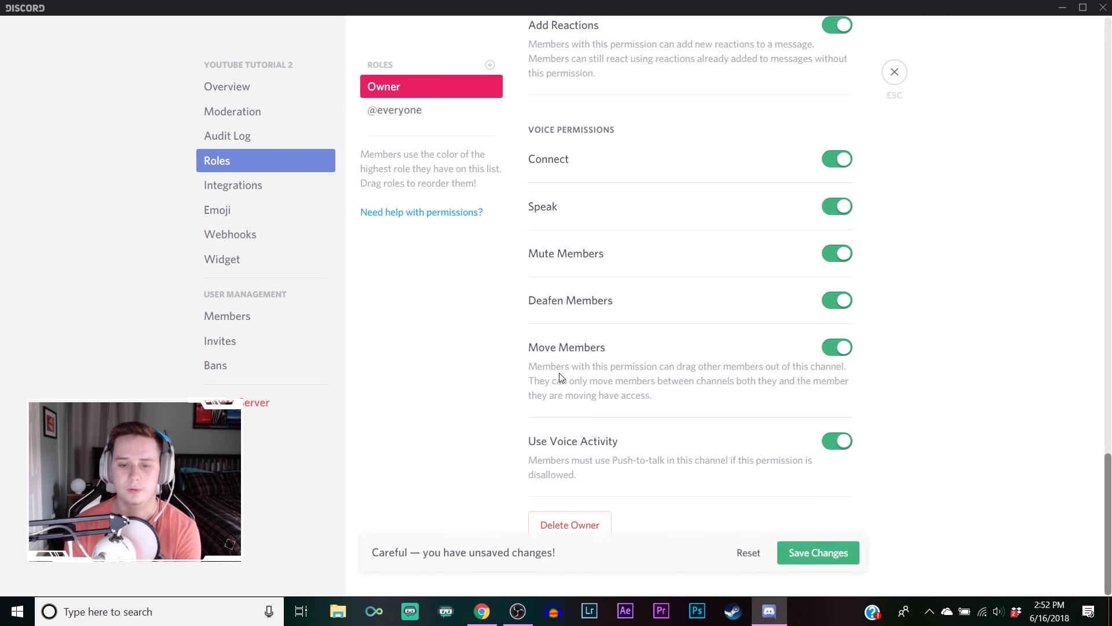
Add a second role to the server and name it "Admins"
{"action": "scroll", "coordinate": [695, 319], "scroll_direction": "up", "scroll_amount": 15}
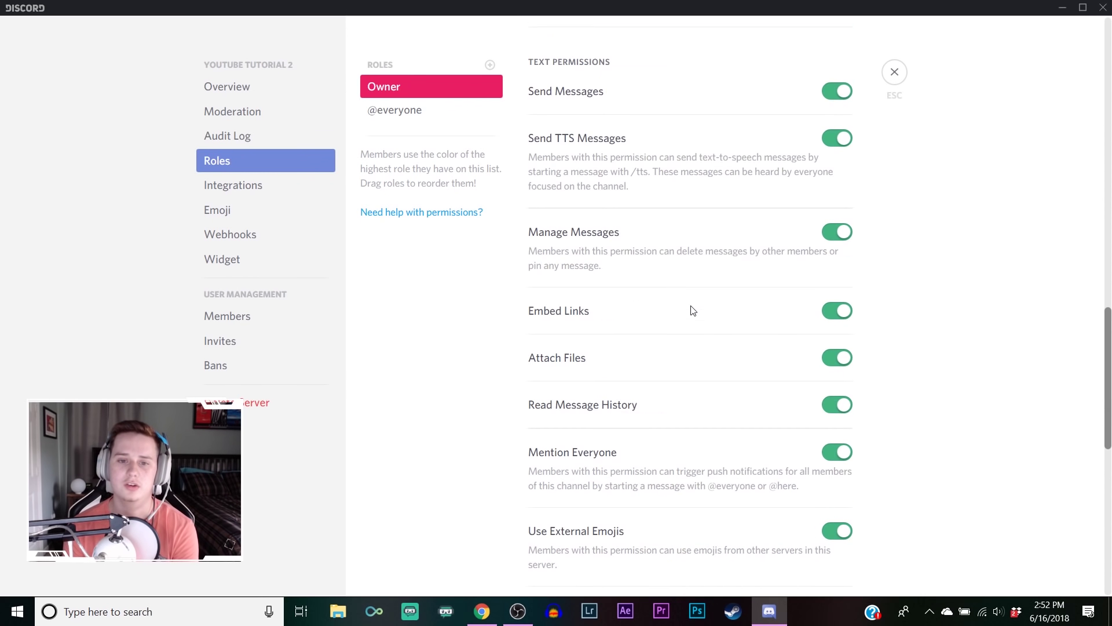
{"action": "left_click", "coordinate": [489, 65]}
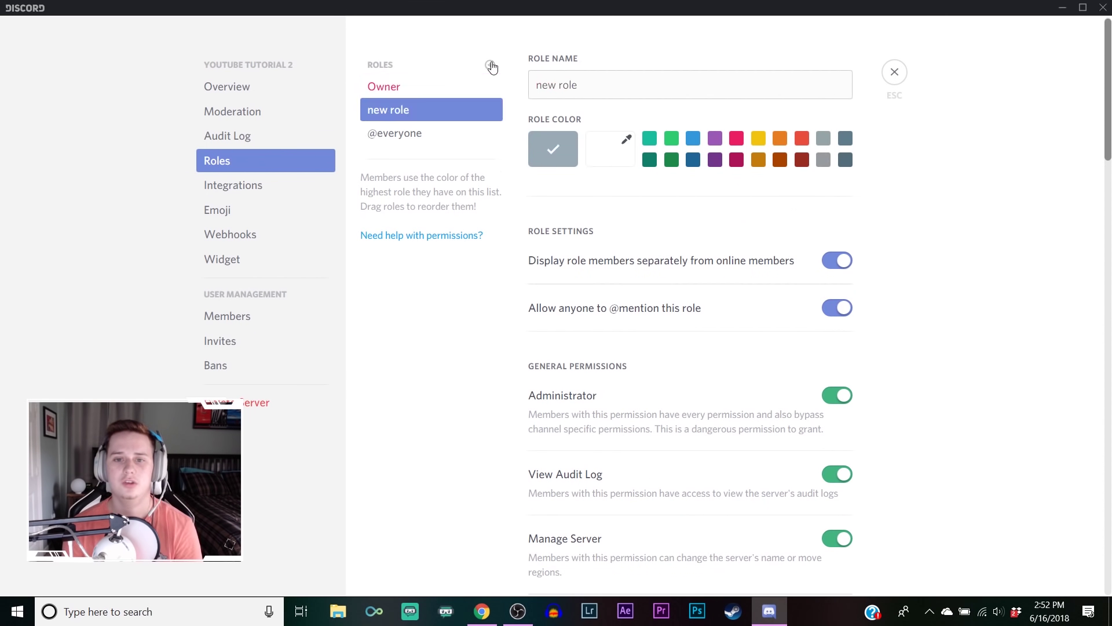
{"action": "left_click_drag", "start_coordinate": [606, 89], "coordinate": [463, 110]}
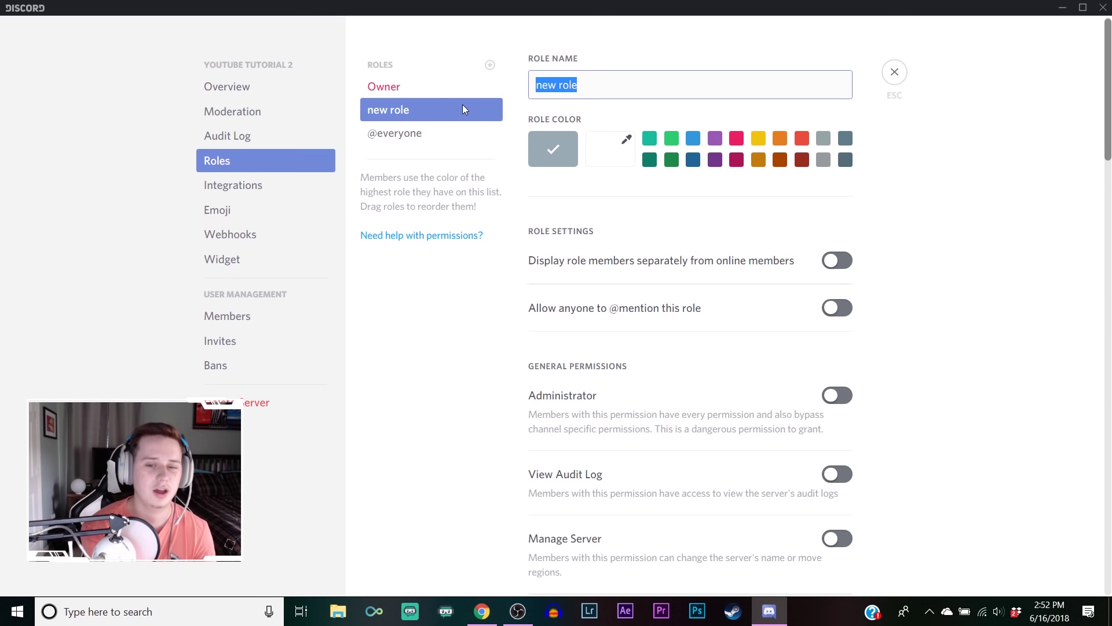
{"action": "type", "text": "Admins"}
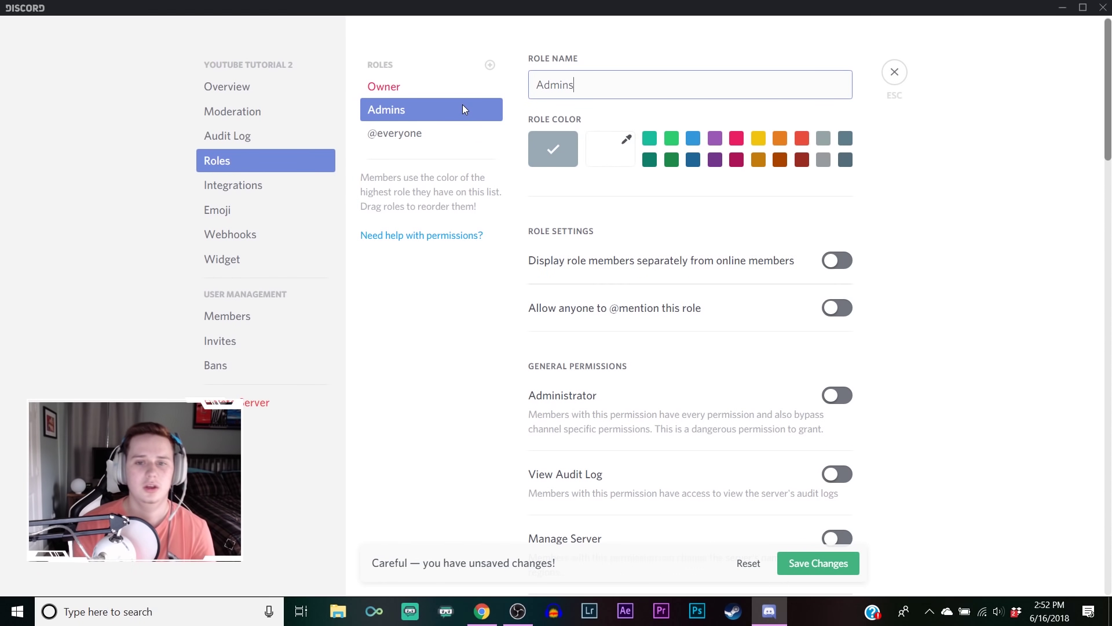
Add two more server roles named "Moderators" and "Active/Loyal"
{"action": "left_click", "coordinate": [490, 64]}
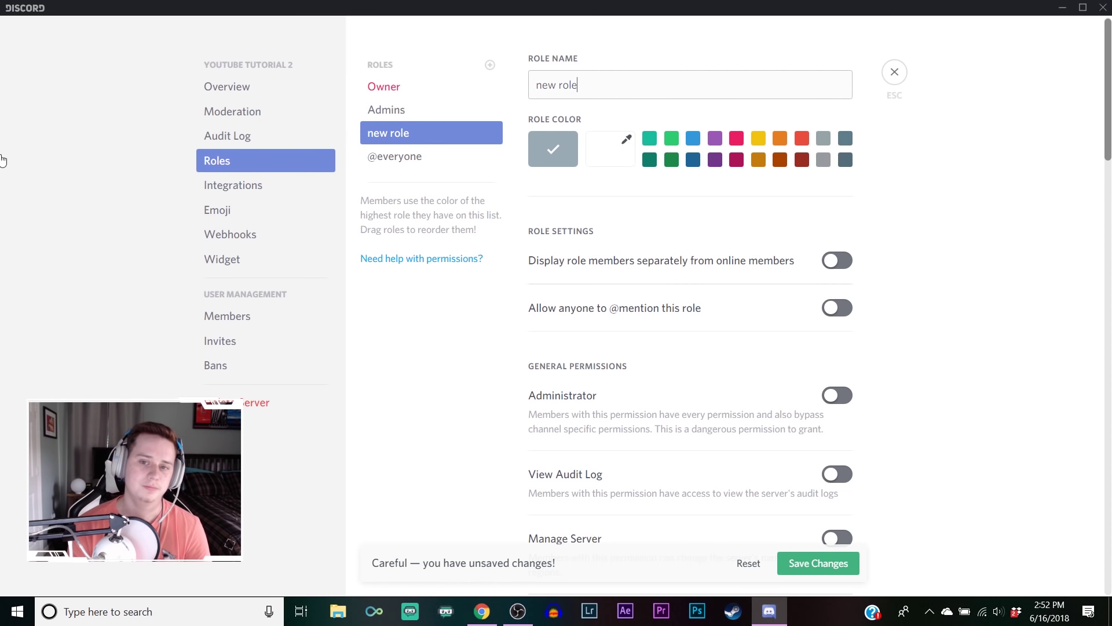
{"action": "type", "text": "Moderators"}
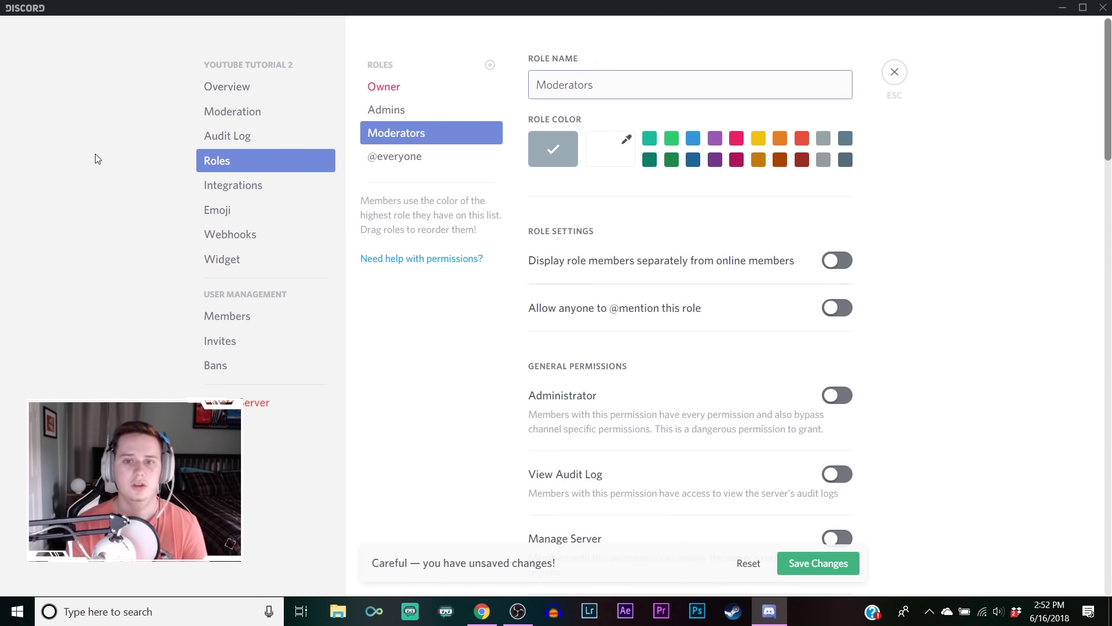
{"action": "left_click", "coordinate": [490, 65]}
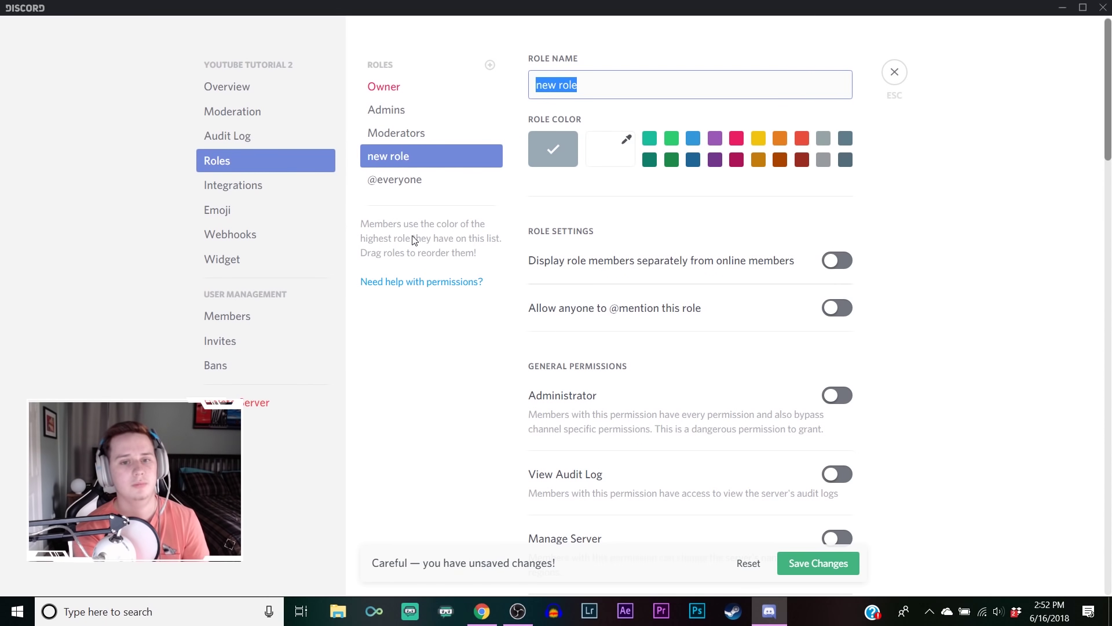
{"action": "type", "text": "Active"}
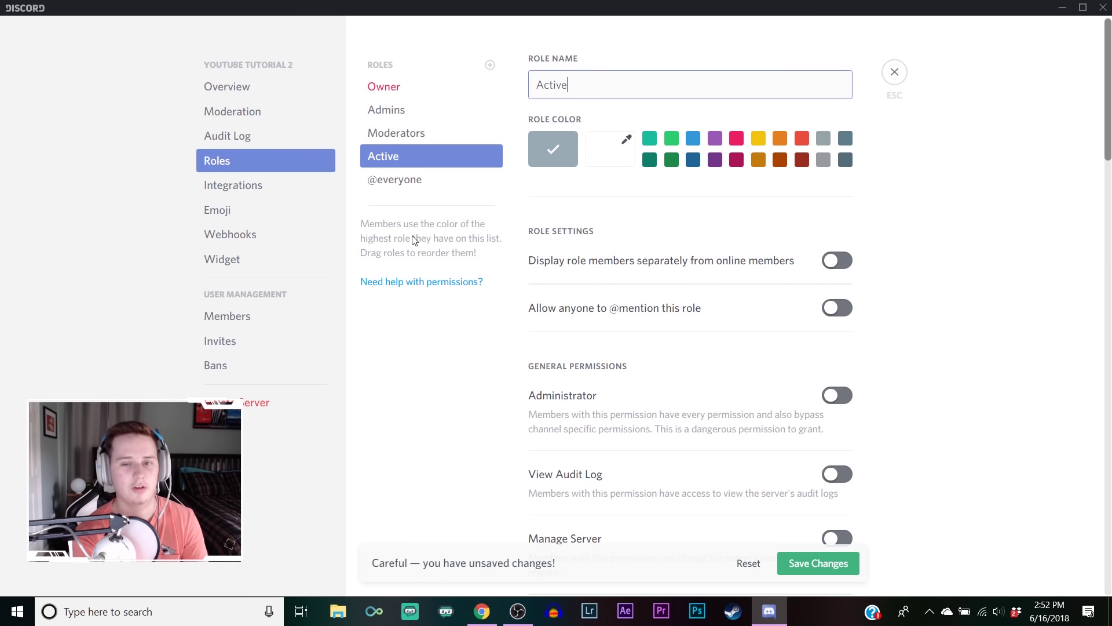
{"action": "type", "text": "/Loyal"}
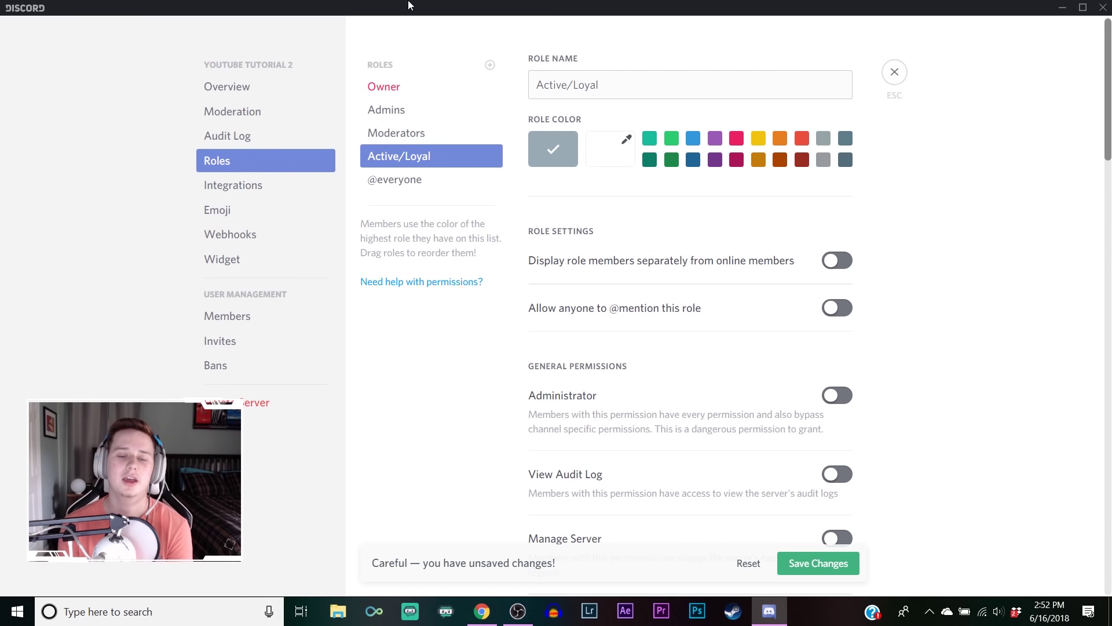
Set the color of the Active/Loyal role to dark blue
{"action": "left_click_drag", "start_coordinate": [605, 85], "coordinate": [484, 82]}
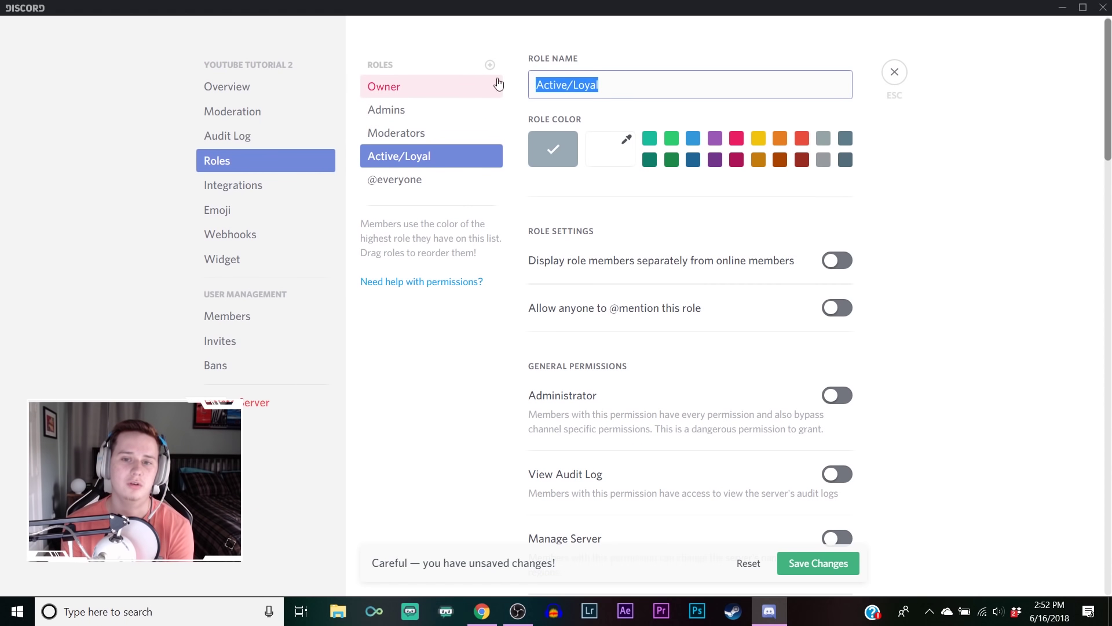
{"action": "left_click", "coordinate": [582, 110]}
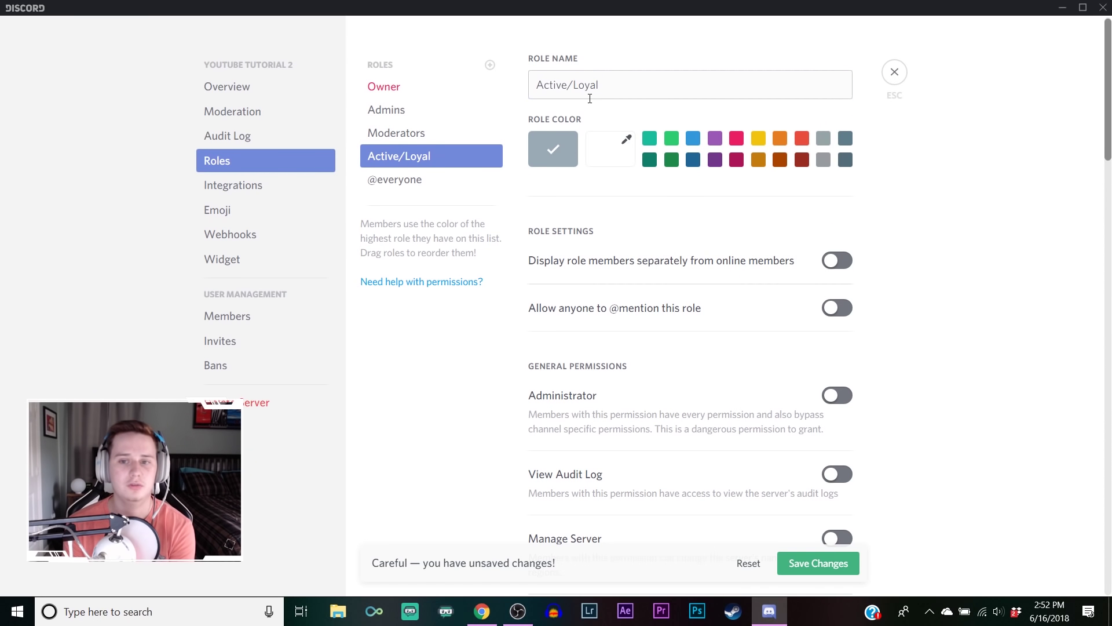
{"action": "left_click_drag", "start_coordinate": [599, 85], "coordinate": [544, 85]}
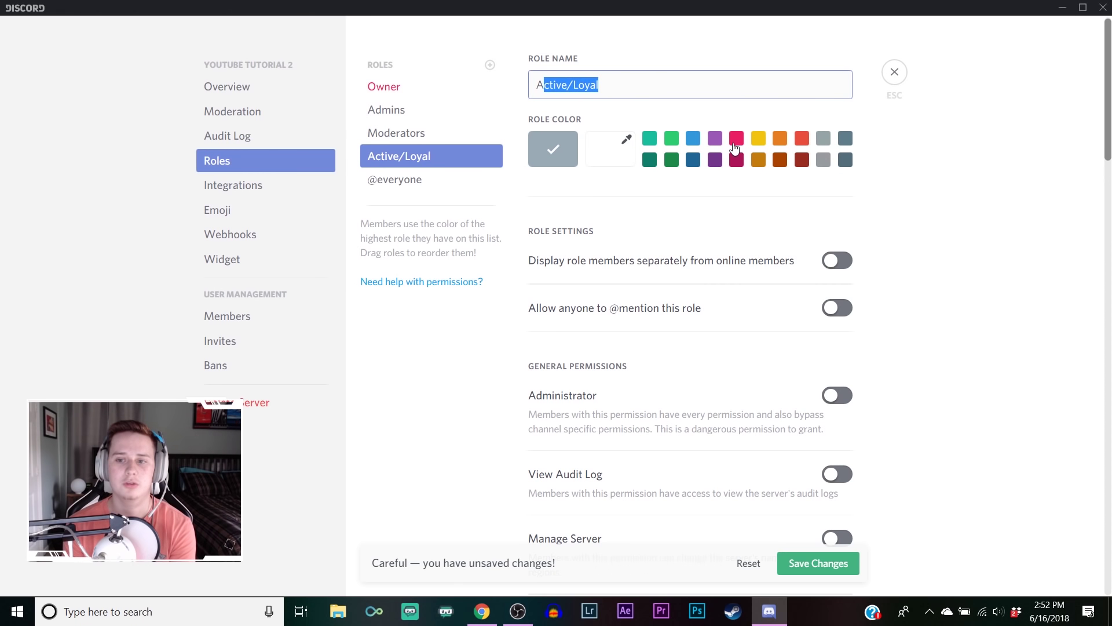
{"action": "left_click", "coordinate": [694, 159]}
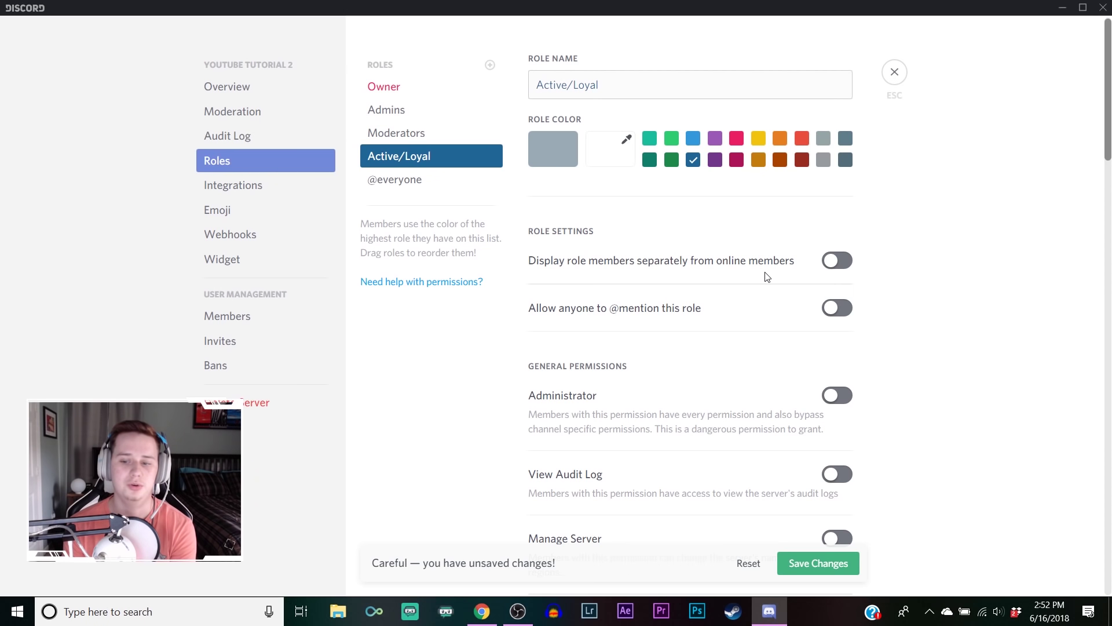
{"action": "scroll", "coordinate": [646, 323], "scroll_direction": "down", "scroll_amount": 4}
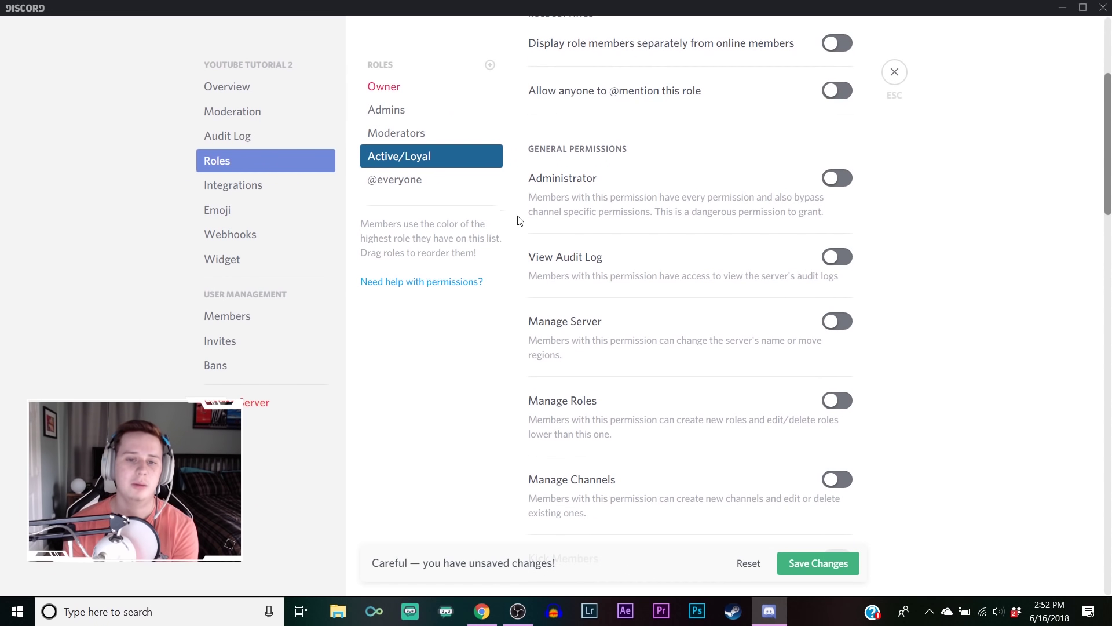
{"action": "scroll", "coordinate": [571, 241], "scroll_direction": "up", "scroll_amount": 4}
{"action": "left_click", "coordinate": [593, 98]}
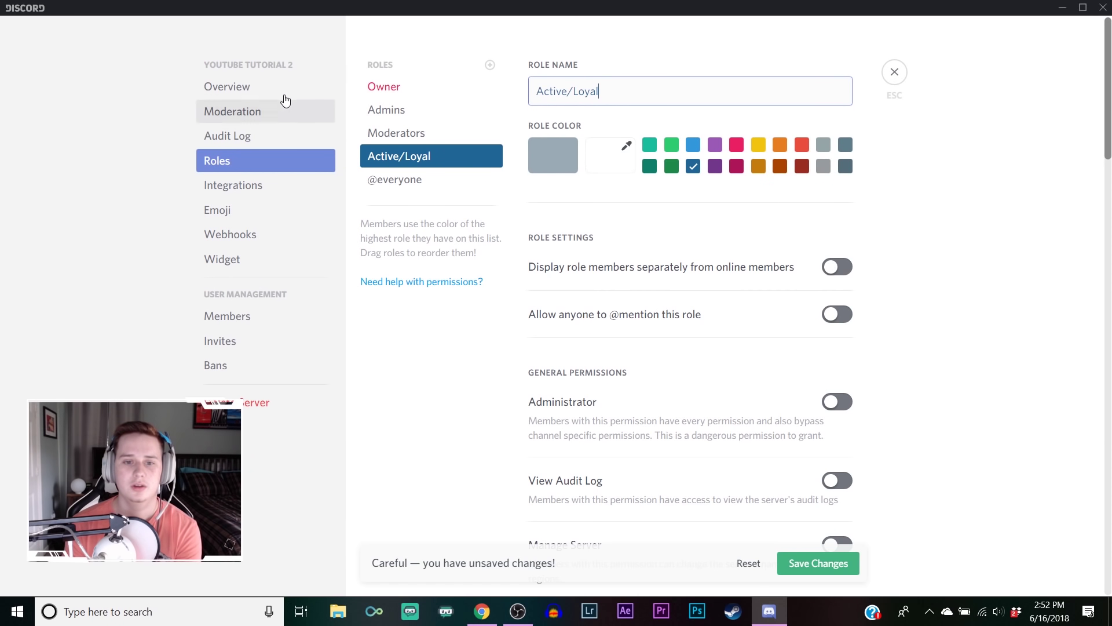
{"action": "left_click", "coordinate": [422, 115]}
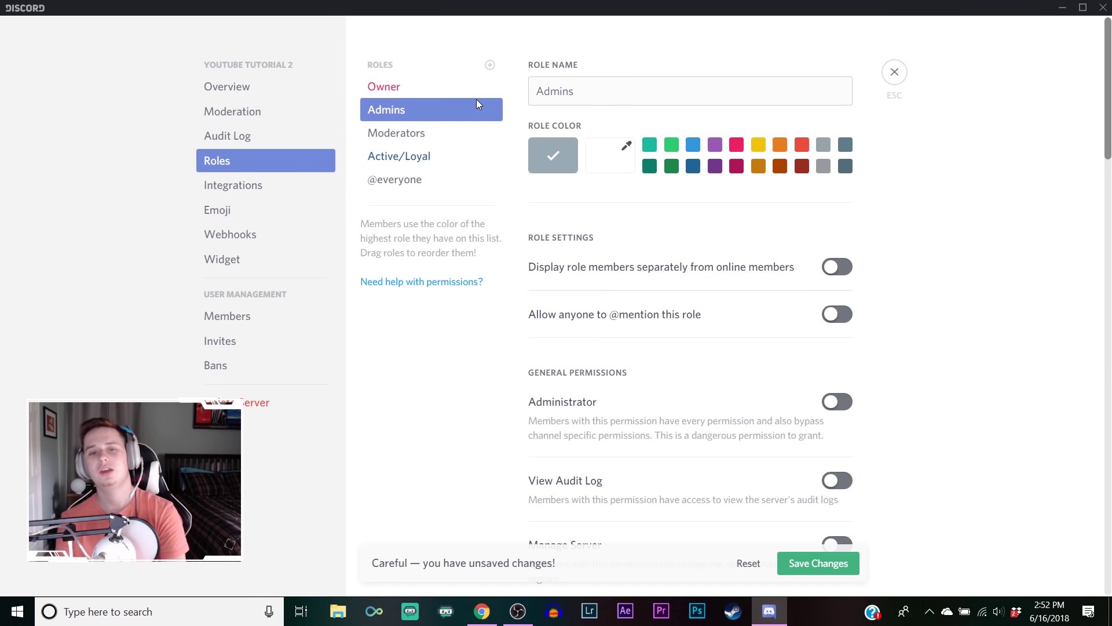
{"action": "left_click", "coordinate": [672, 146]}
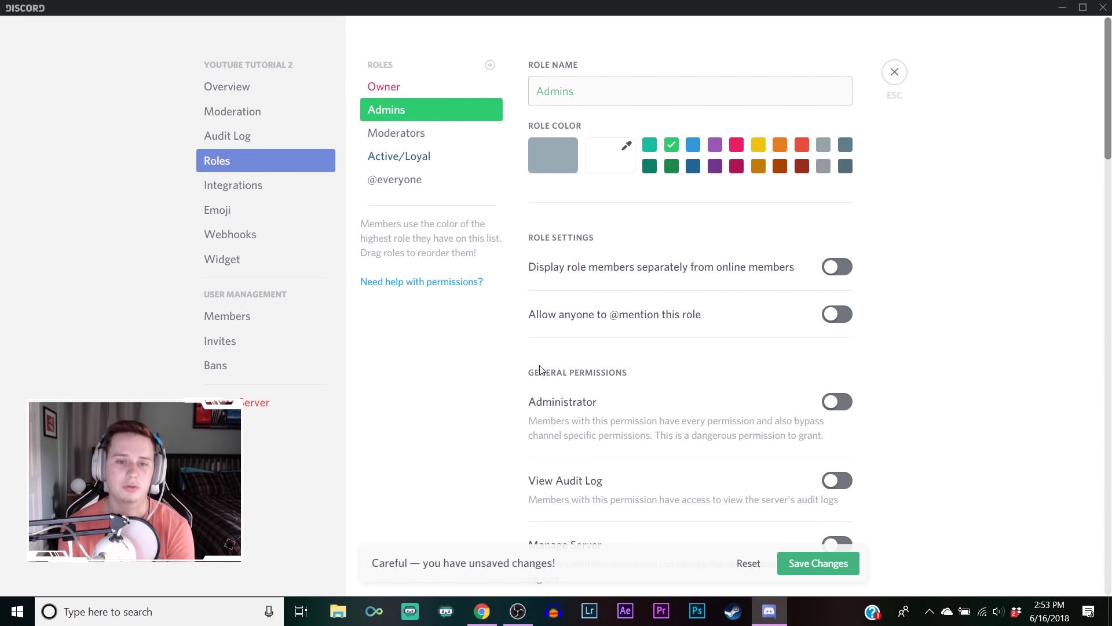
{"action": "left_click", "coordinate": [840, 270]}
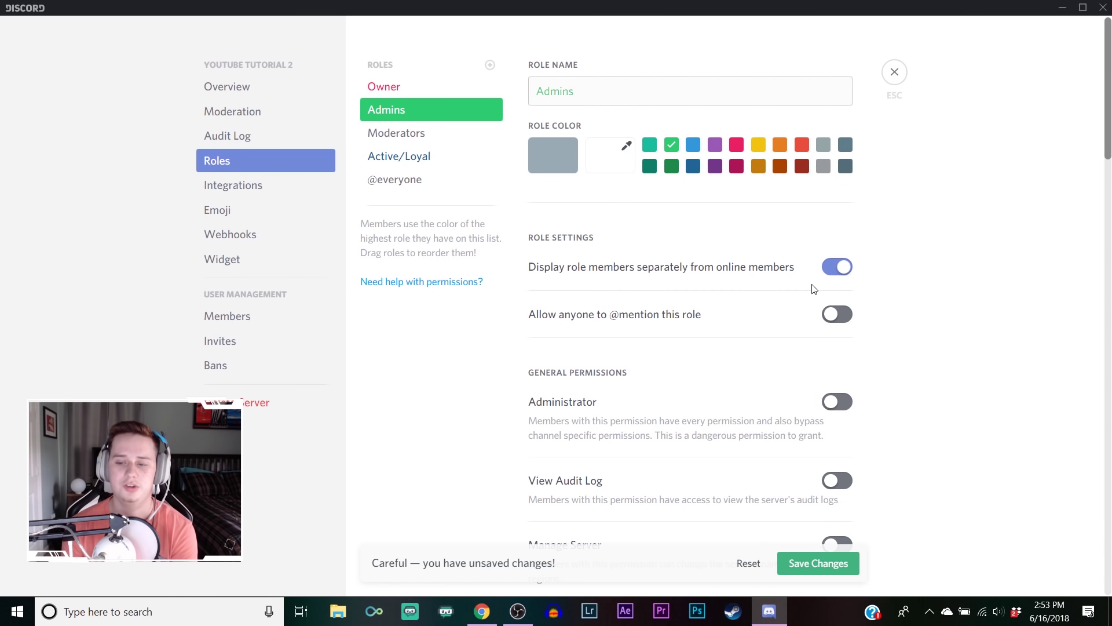
{"action": "left_click", "coordinate": [834, 315]}
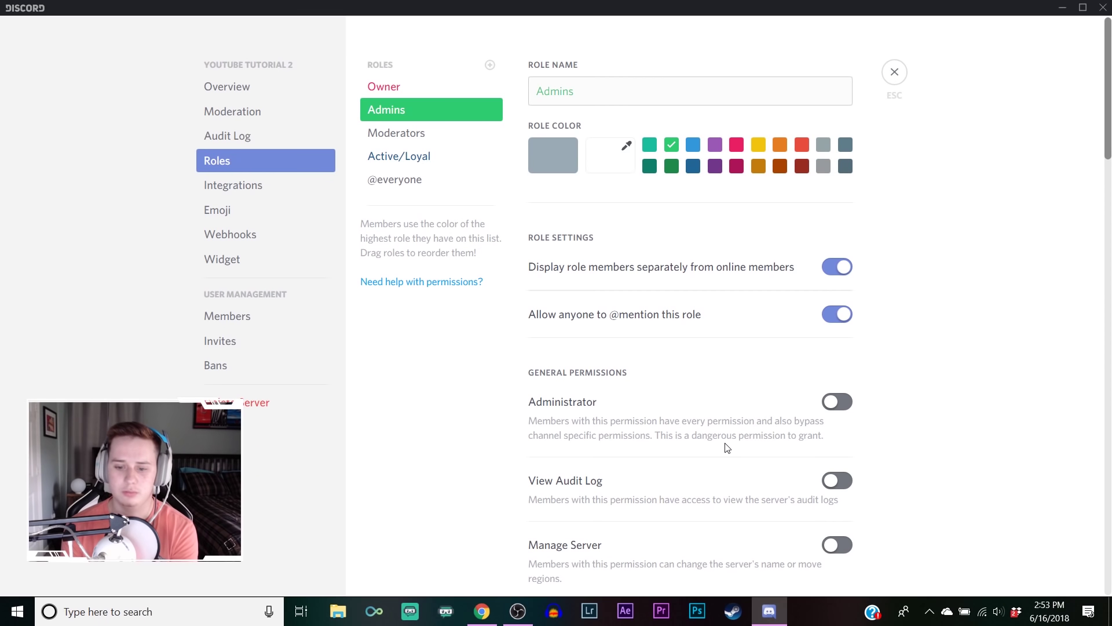
Grant the Admins role the View Audit Log, Manage Roles, Manage Channels, Kick Members and Ban Members permissions
{"action": "scroll", "coordinate": [727, 448], "scroll_direction": "down", "scroll_amount": 1}
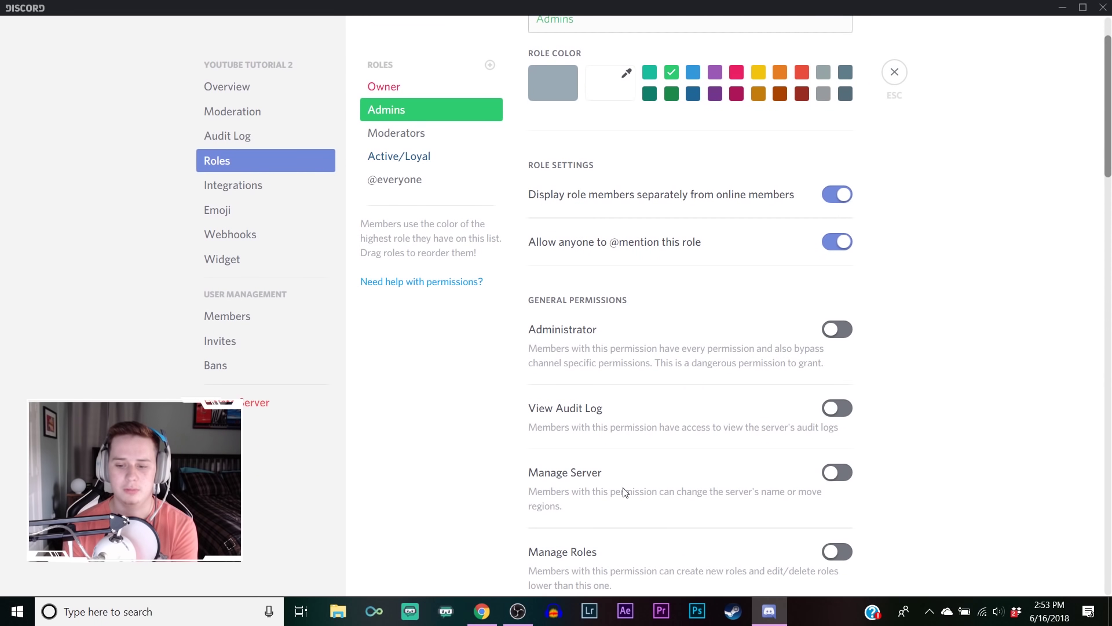
{"action": "scroll", "coordinate": [627, 480], "scroll_direction": "down", "scroll_amount": 1}
{"action": "left_click", "coordinate": [827, 342]}
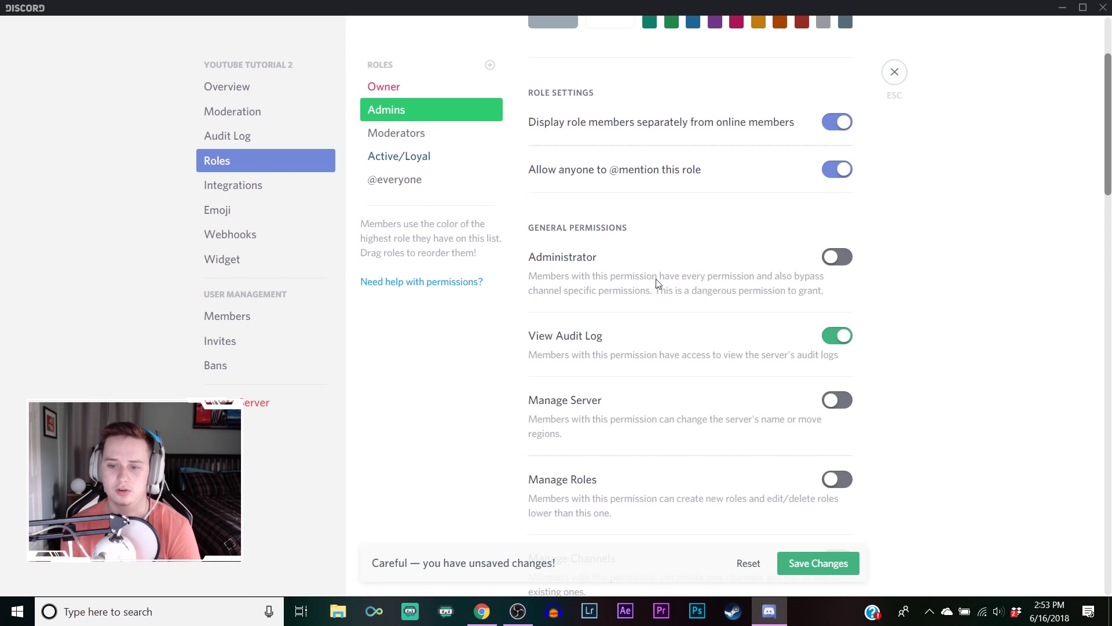
{"action": "left_click", "coordinate": [828, 483]}
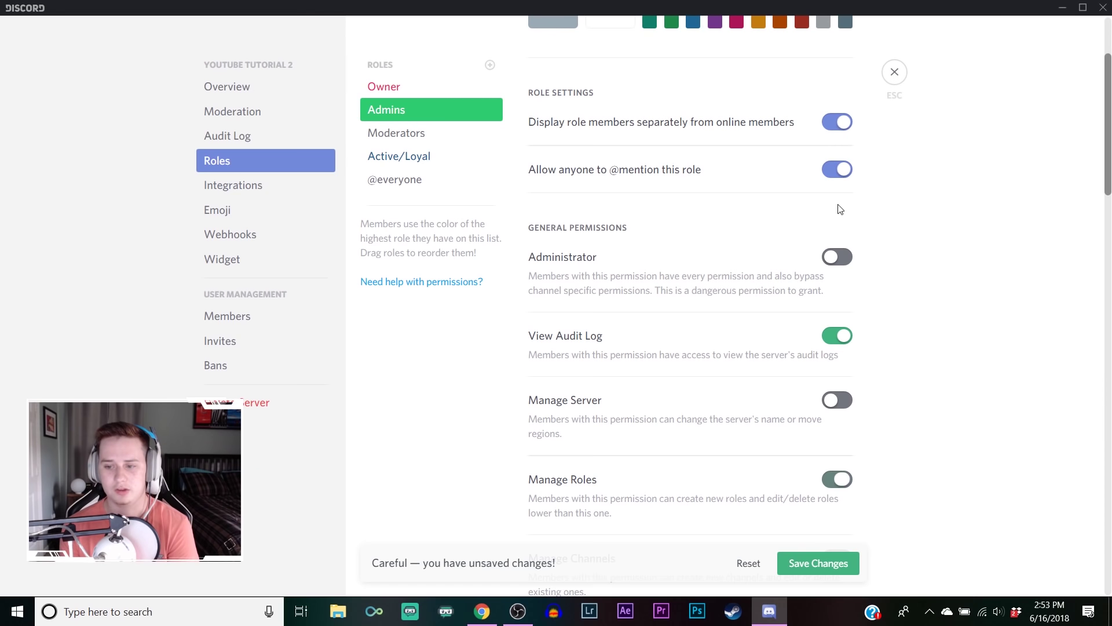
{"action": "scroll", "coordinate": [836, 455], "scroll_direction": "down", "scroll_amount": 4}
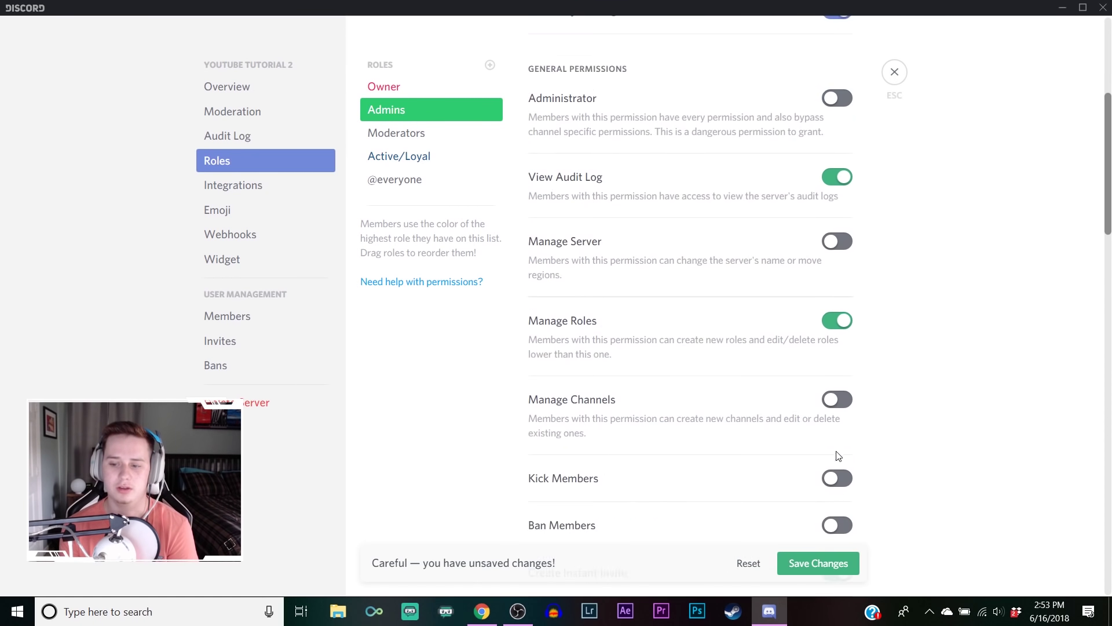
{"action": "left_click", "coordinate": [831, 344]}
{"action": "left_click", "coordinate": [833, 419]}
{"action": "left_click", "coordinate": [834, 466]}
Grant the Admins role the Manage Nicknames, Manage Emojis, Manage Webhooks and Manage Messages permissions
{"action": "scroll", "coordinate": [834, 446], "scroll_direction": "down", "scroll_amount": 1}
{"action": "scroll", "coordinate": [834, 446], "scroll_direction": "down", "scroll_amount": 4}
{"action": "left_click", "coordinate": [834, 336]}
{"action": "left_click", "coordinate": [834, 404]}
{"action": "left_click", "coordinate": [834, 449]}
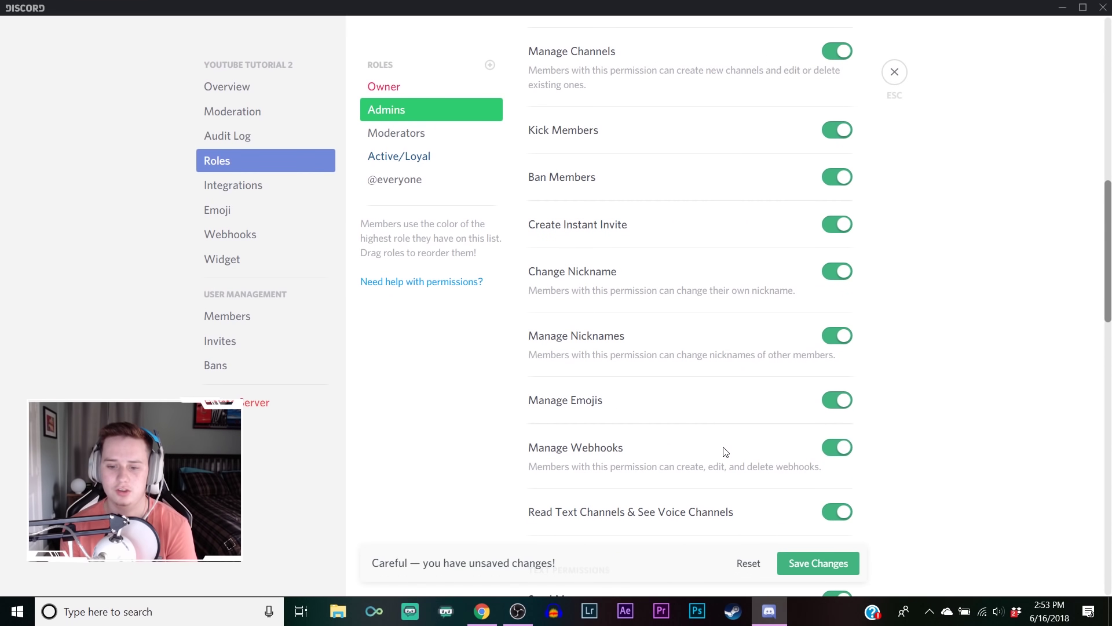
{"action": "scroll", "coordinate": [785, 378], "scroll_direction": "down", "scroll_amount": 5}
{"action": "left_click", "coordinate": [834, 450]}
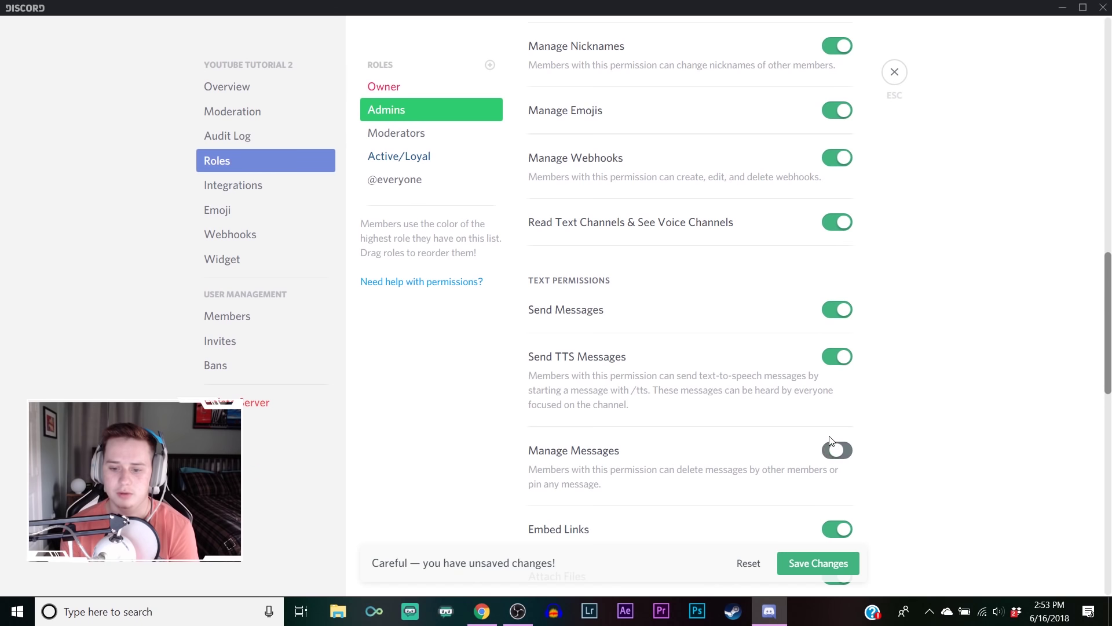
Grant the Admins role the Mute Members, Deafen Members and Move Members voice permissions and save the changes
{"action": "scroll", "coordinate": [824, 417], "scroll_direction": "down", "scroll_amount": 4}
{"action": "scroll", "coordinate": [745, 390], "scroll_direction": "down", "scroll_amount": 8}
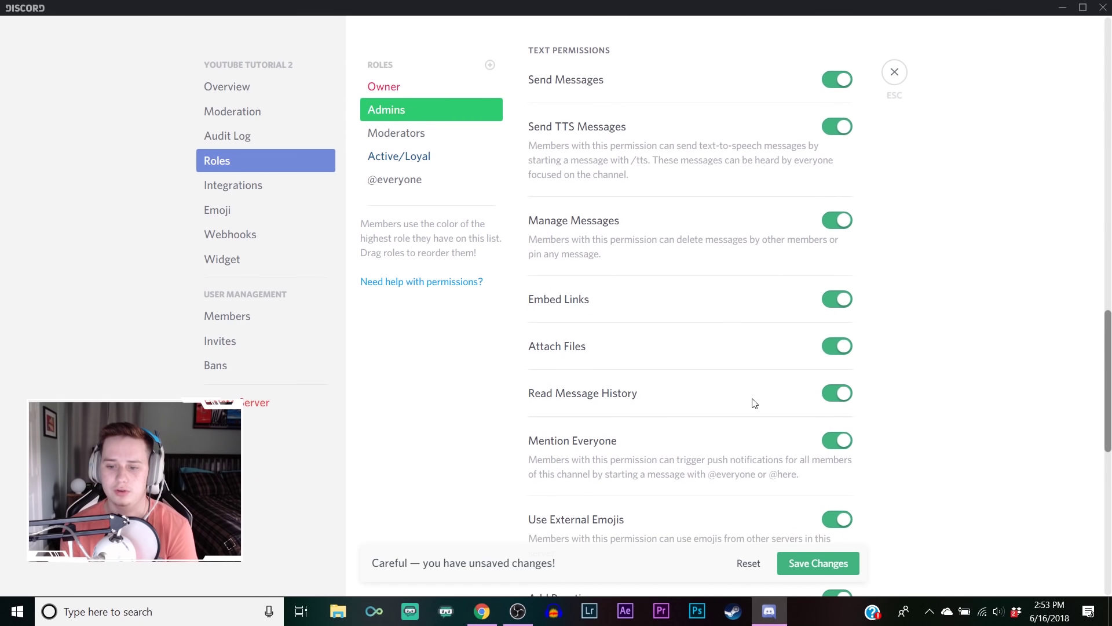
{"action": "scroll", "coordinate": [808, 452], "scroll_direction": "down", "scroll_amount": 3}
{"action": "left_click", "coordinate": [838, 261]}
{"action": "left_click", "coordinate": [838, 307]}
{"action": "left_click", "coordinate": [837, 354]}
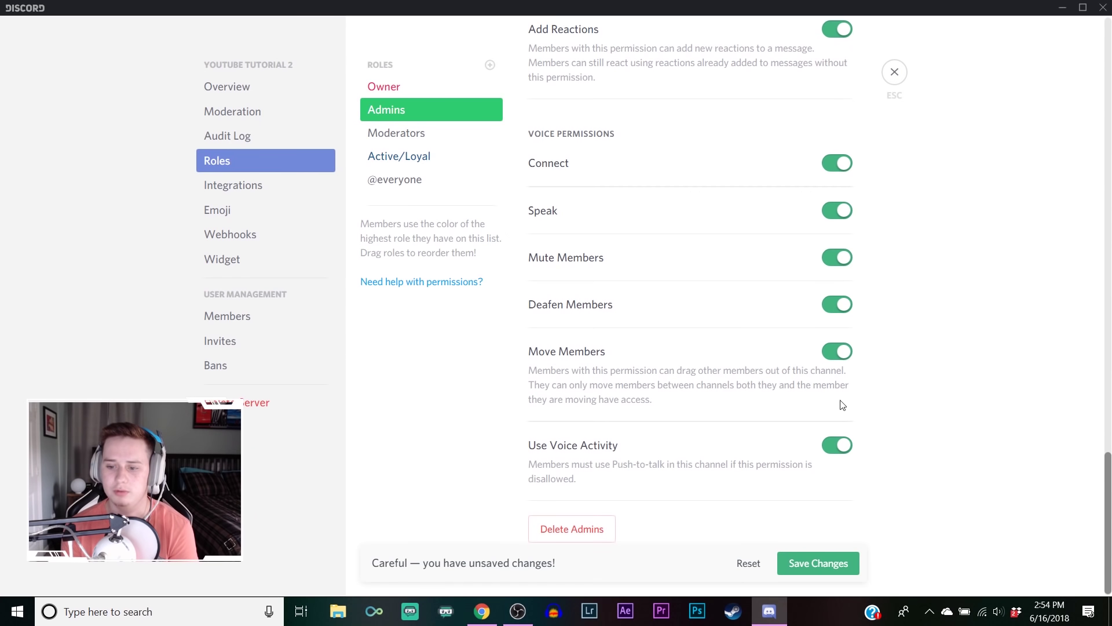
{"action": "left_click", "coordinate": [818, 562]}
Set the color of the Moderators role to light red and save the change
{"action": "left_click", "coordinate": [481, 134]}
{"action": "left_click", "coordinate": [423, 111]}
{"action": "scroll", "coordinate": [655, 280], "scroll_direction": "up", "scroll_amount": 15}
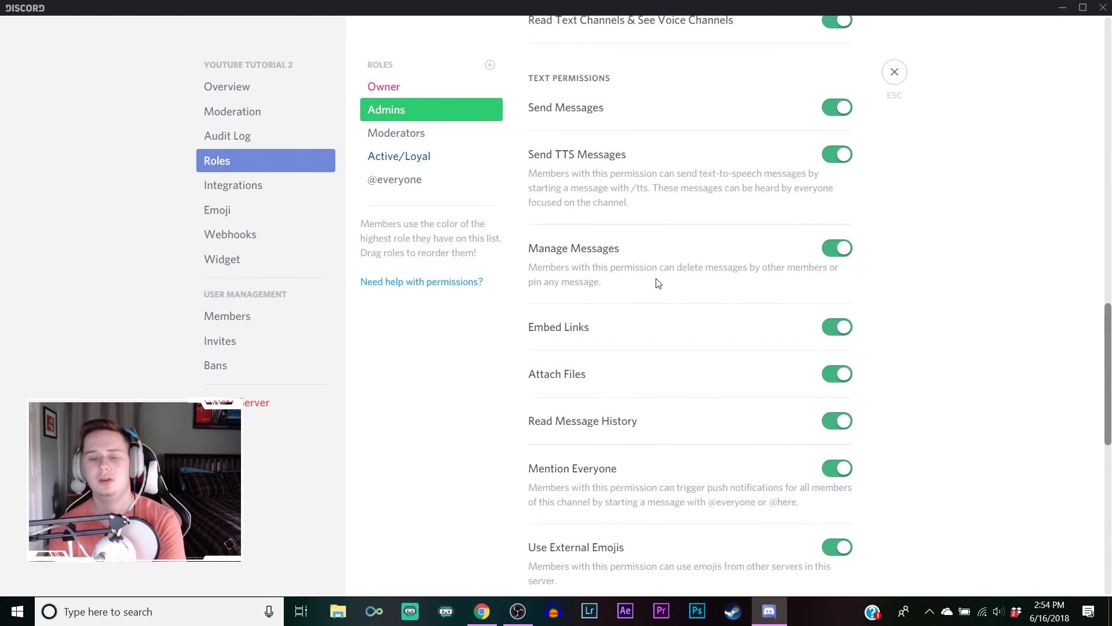
{"action": "scroll", "coordinate": [683, 273], "scroll_direction": "up", "scroll_amount": 3}
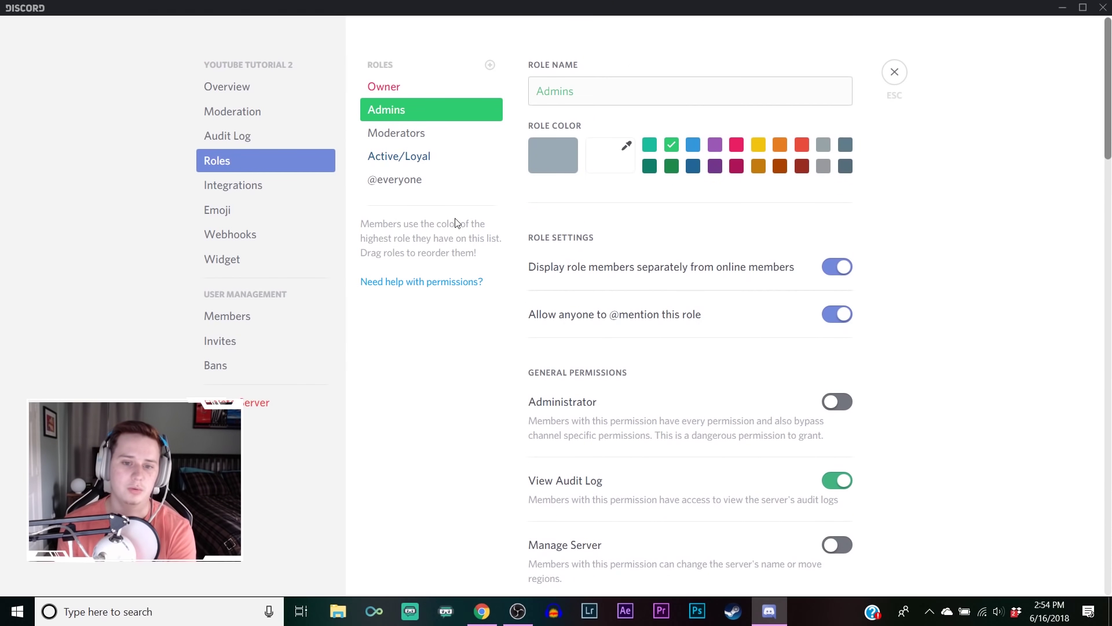
{"action": "left_click", "coordinate": [427, 136]}
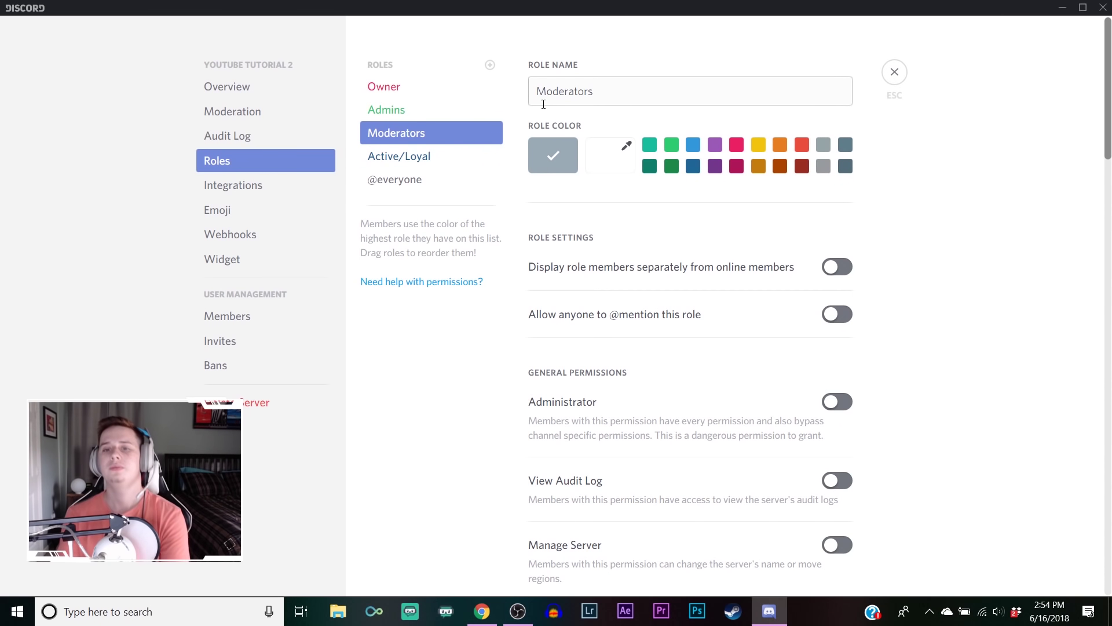
{"action": "double_click", "coordinate": [602, 90]}
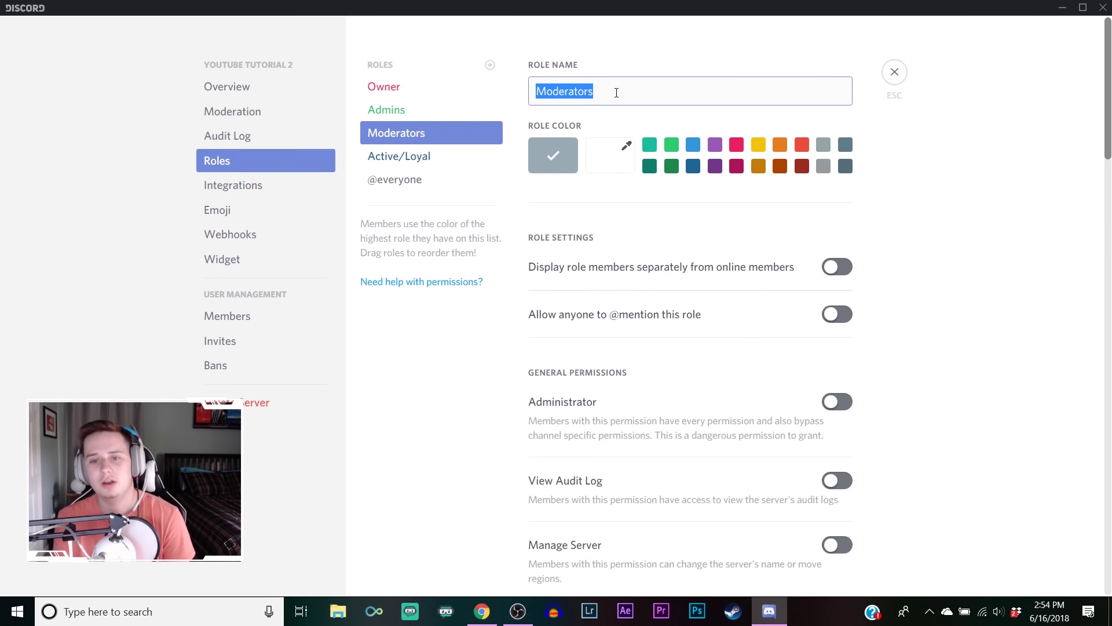
{"action": "left_click", "coordinate": [802, 145]}
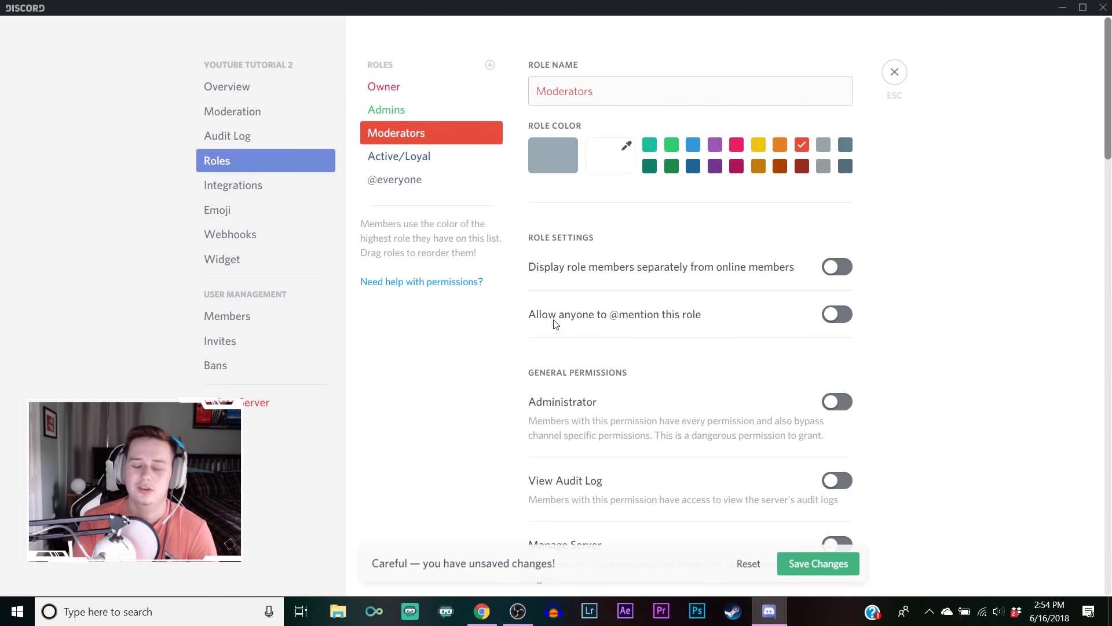
{"action": "left_click", "coordinate": [831, 561]}
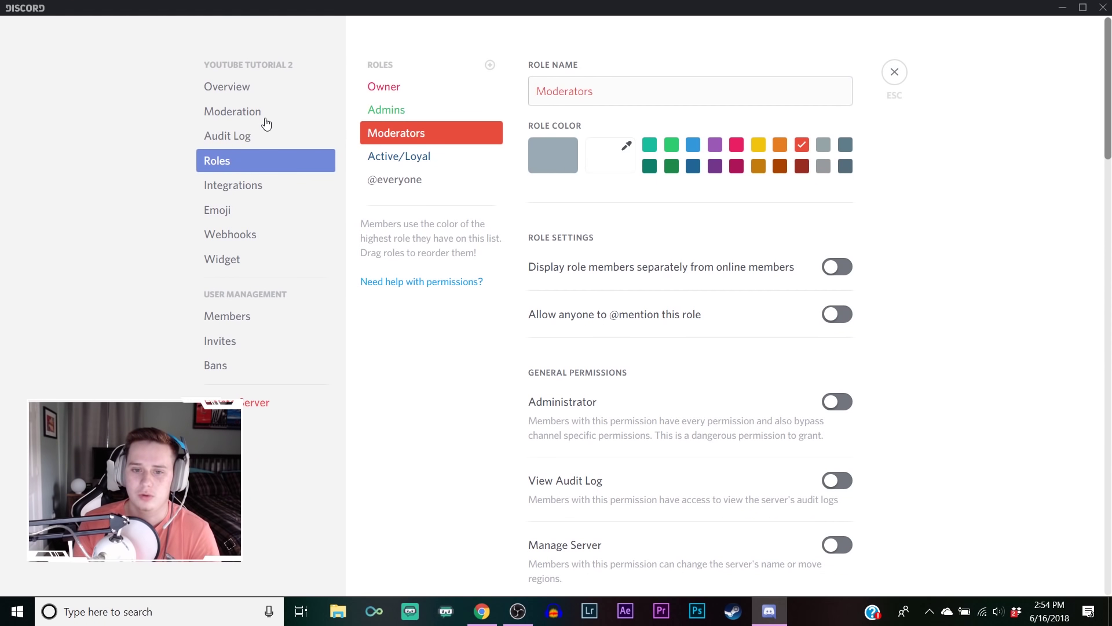
{"action": "left_click", "coordinate": [834, 267]}
{"action": "left_click", "coordinate": [839, 315]}
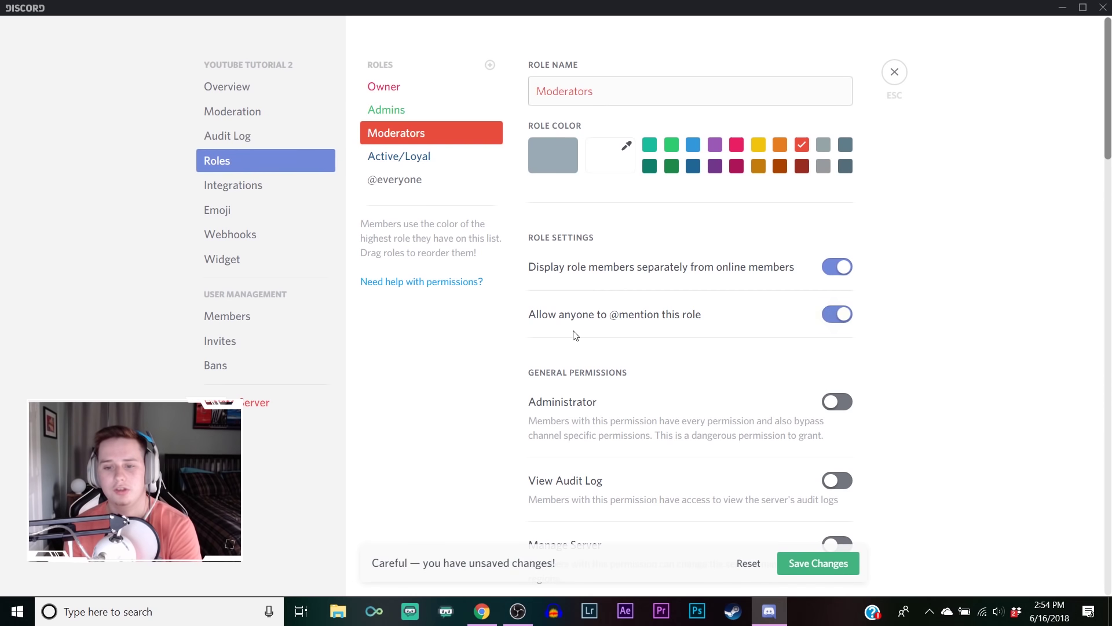
{"action": "scroll", "coordinate": [792, 380], "scroll_direction": "down", "scroll_amount": 1}
{"action": "left_click", "coordinate": [846, 413]}
Grant the Moderators role the Kick Members and Ban Members permissions
{"action": "scroll", "coordinate": [899, 429], "scroll_direction": "down", "scroll_amount": 2}
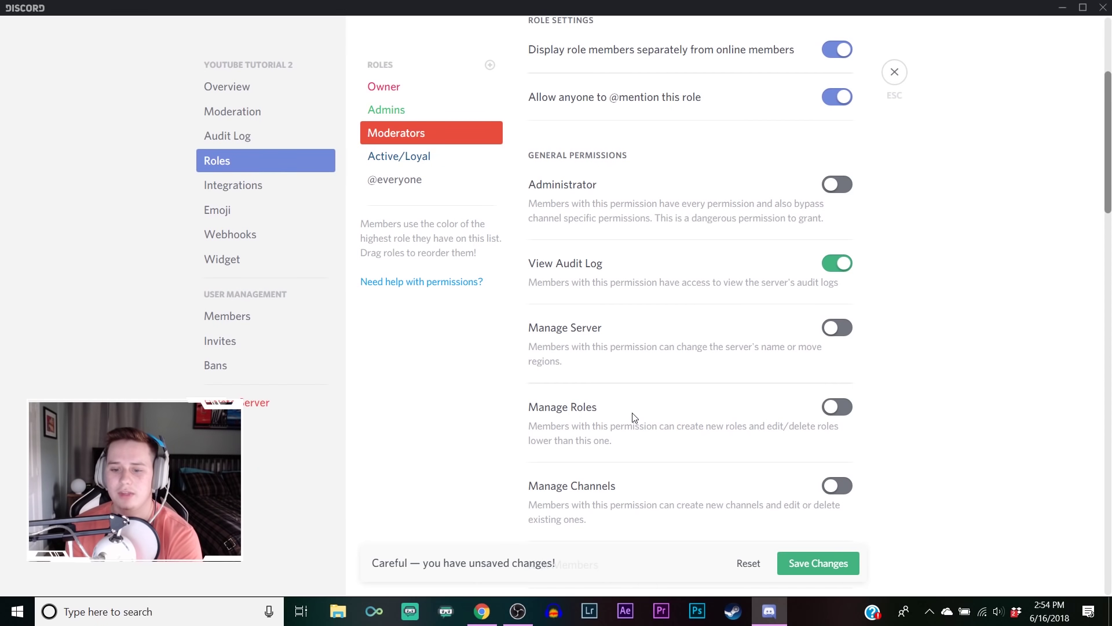
{"action": "scroll", "coordinate": [634, 417], "scroll_direction": "down", "scroll_amount": 2}
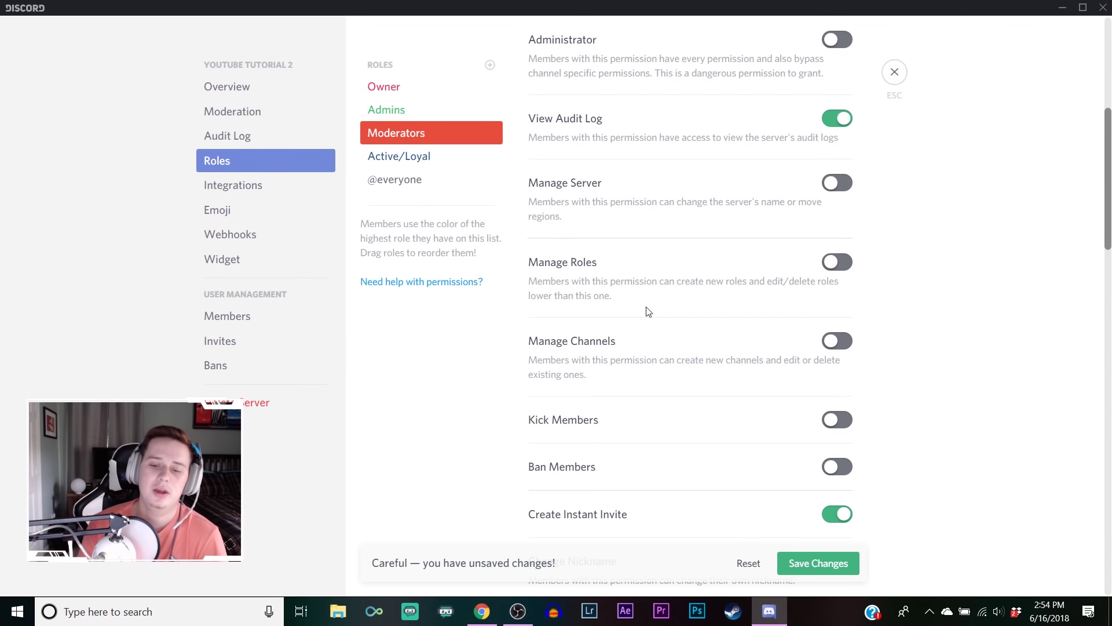
{"action": "scroll", "coordinate": [626, 311], "scroll_direction": "down", "scroll_amount": 1}
{"action": "left_click", "coordinate": [832, 347]}
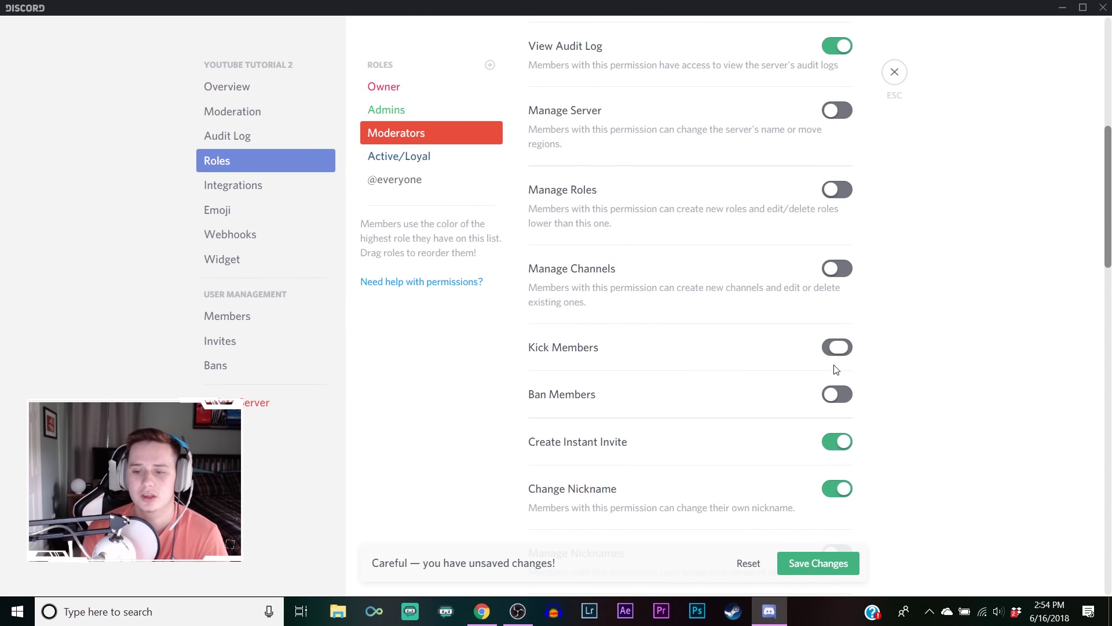
{"action": "left_click", "coordinate": [835, 394]}
Grant the Moderators role the Manage Nicknames and Manage Messages permissions, leaving Manage Emojis off
{"action": "scroll", "coordinate": [703, 390], "scroll_direction": "down", "scroll_amount": 1}
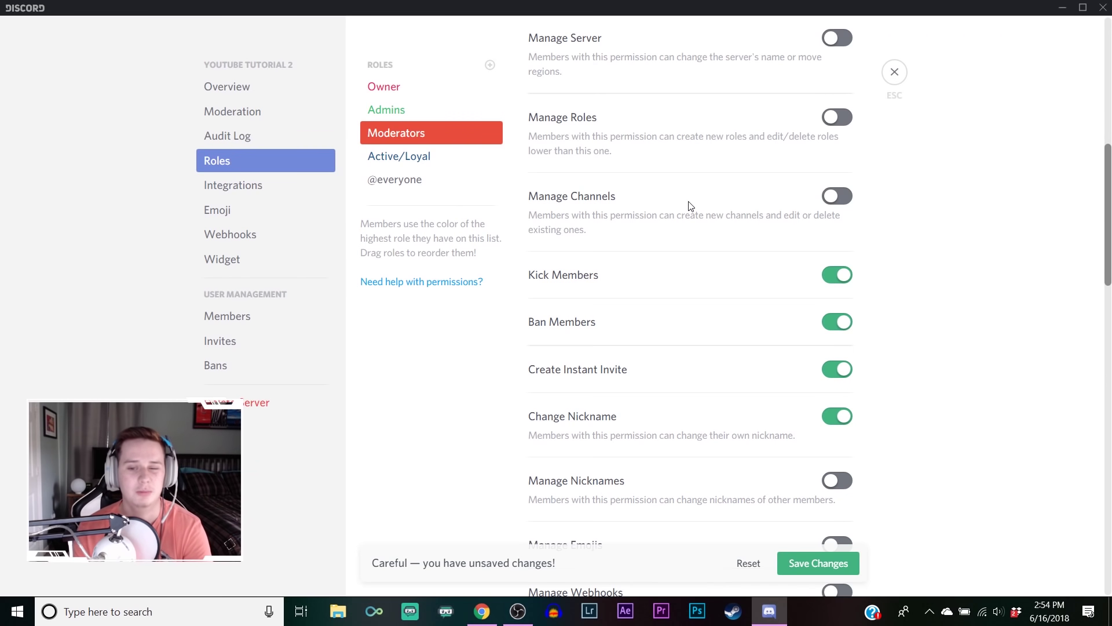
{"action": "scroll", "coordinate": [794, 249], "scroll_direction": "down", "scroll_amount": 4}
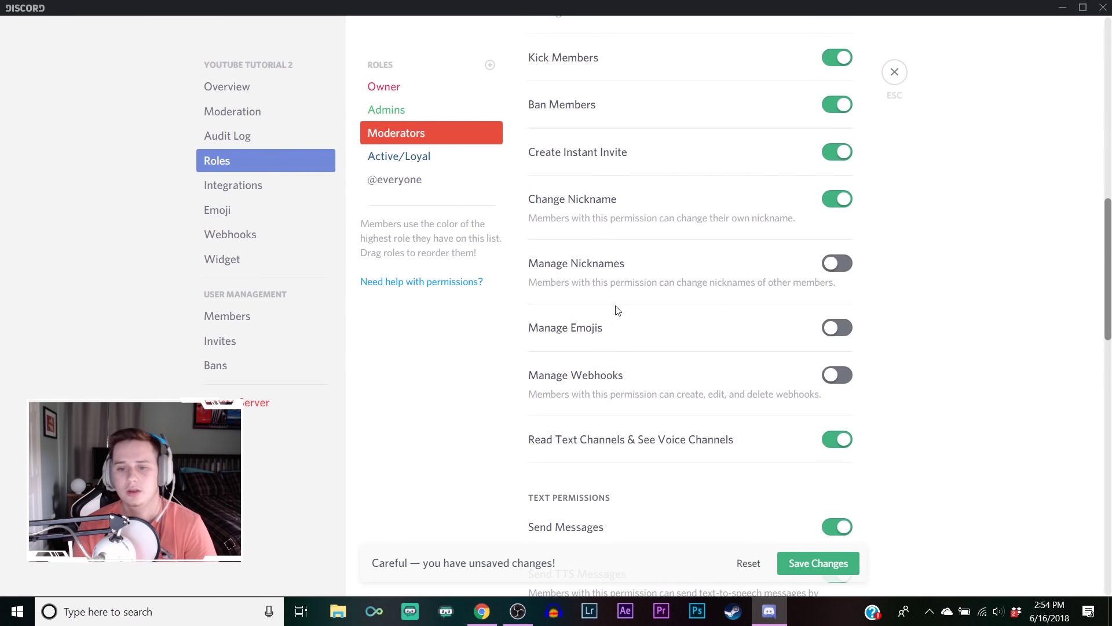
{"action": "left_click", "coordinate": [845, 265]}
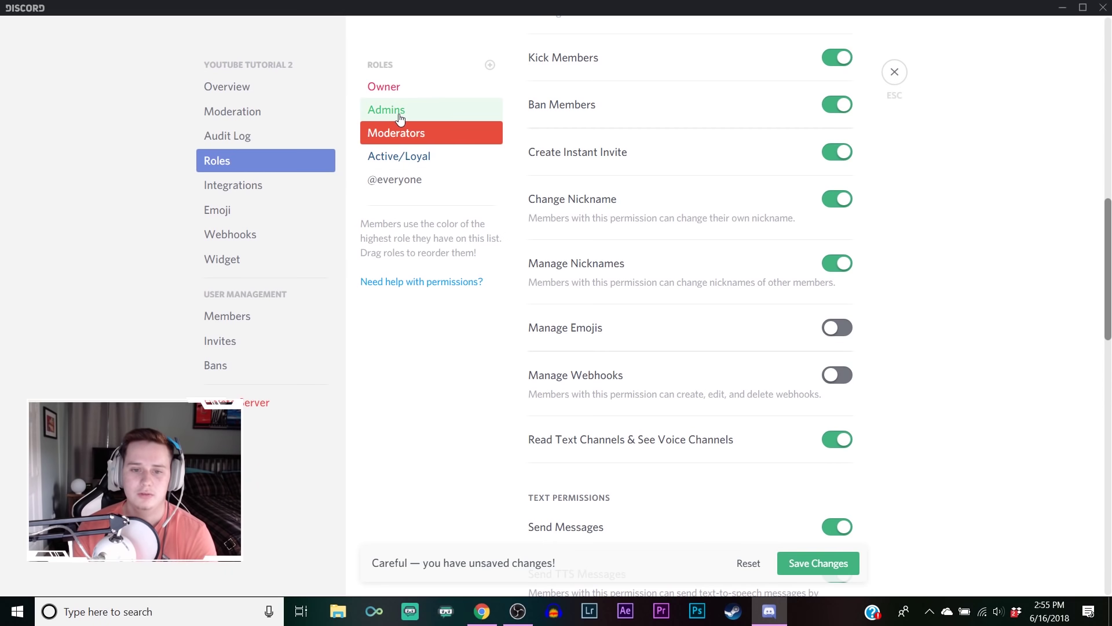
{"action": "left_click", "coordinate": [845, 333]}
{"action": "left_click", "coordinate": [834, 333]}
{"action": "scroll", "coordinate": [730, 365], "scroll_direction": "down", "scroll_amount": 3}
{"action": "scroll", "coordinate": [716, 411], "scroll_direction": "down", "scroll_amount": 3}
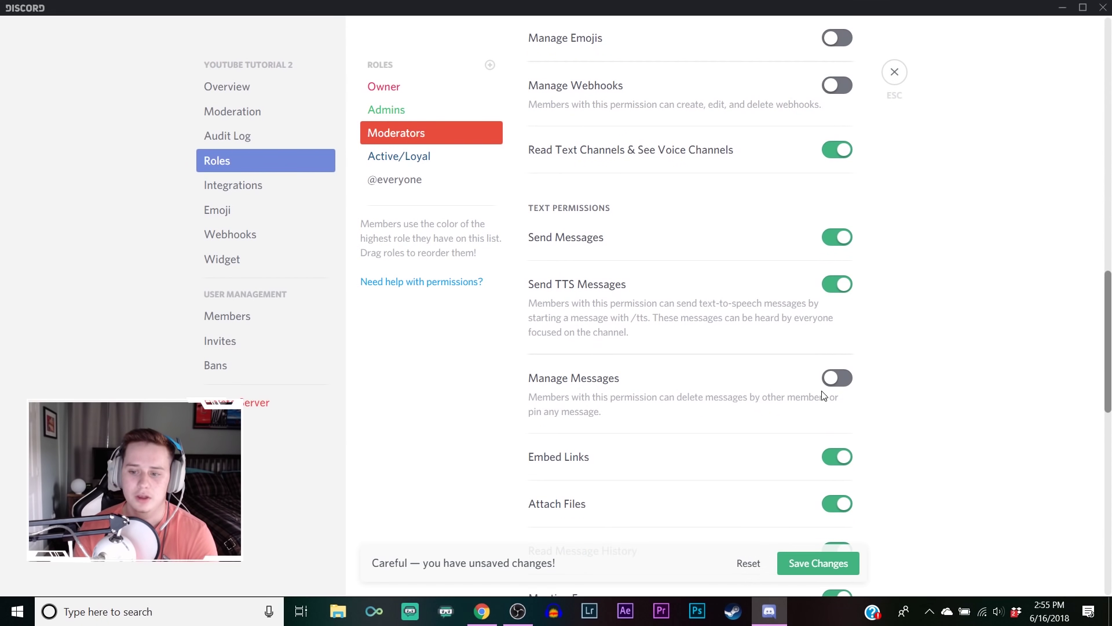
{"action": "left_click", "coordinate": [832, 382]}
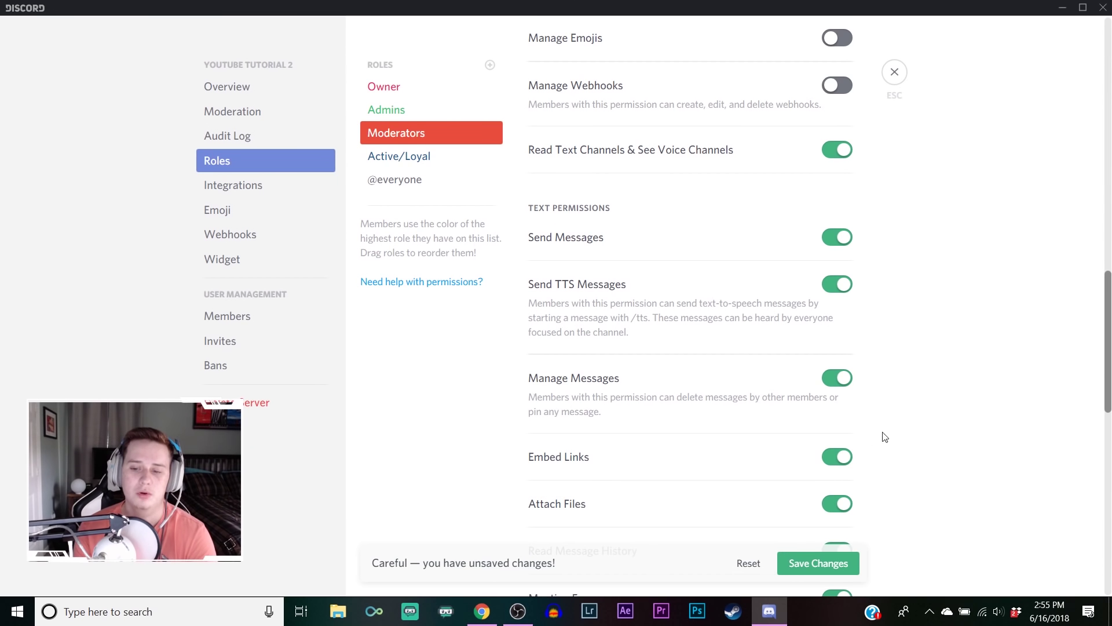
Grant the Moderators role the Mute Members, Deafen Members and Move Members voice permissions and save the changes
{"action": "scroll", "coordinate": [611, 394], "scroll_direction": "down", "scroll_amount": 3}
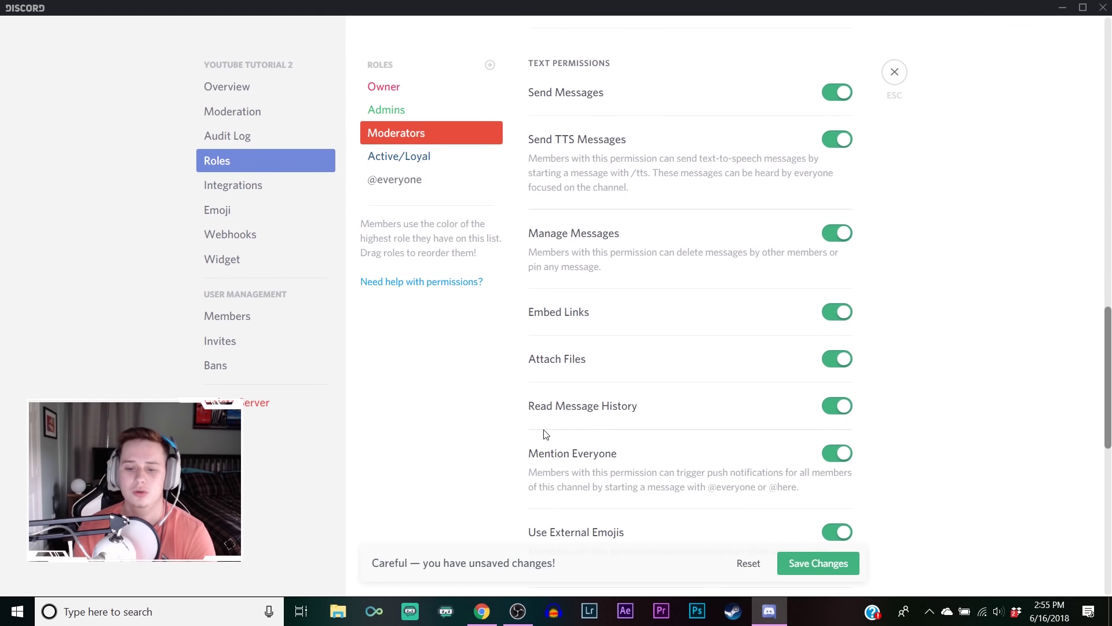
{"action": "scroll", "coordinate": [669, 435], "scroll_direction": "down", "scroll_amount": 9}
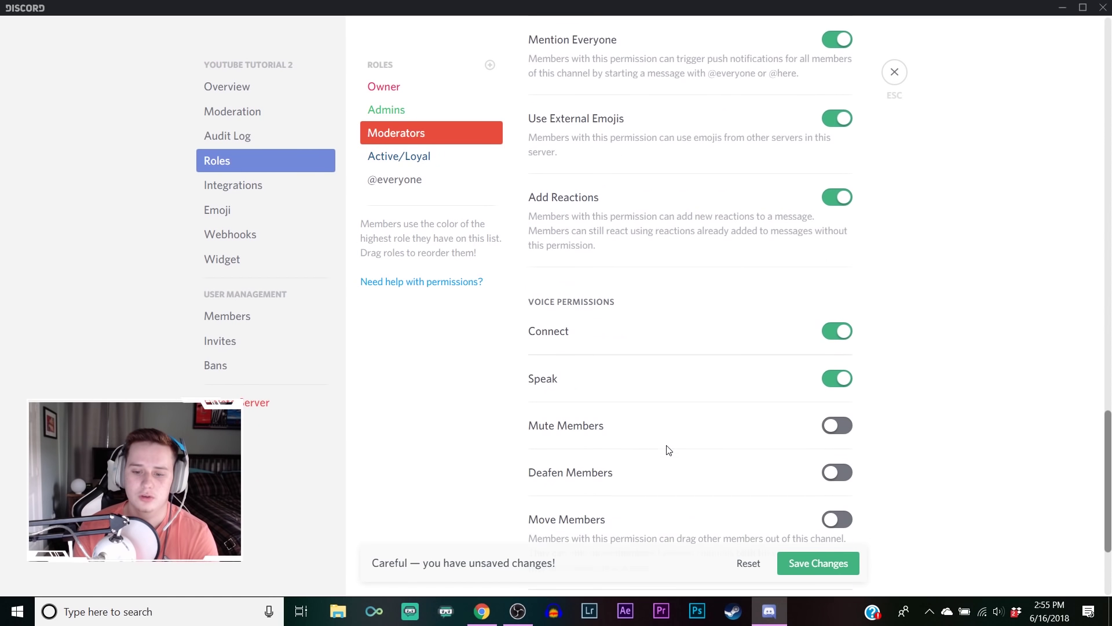
{"action": "left_click", "coordinate": [837, 405]}
{"action": "left_click", "coordinate": [837, 452]}
{"action": "left_click", "coordinate": [840, 502]}
{"action": "scroll", "coordinate": [914, 490], "scroll_direction": "down", "scroll_amount": 3}
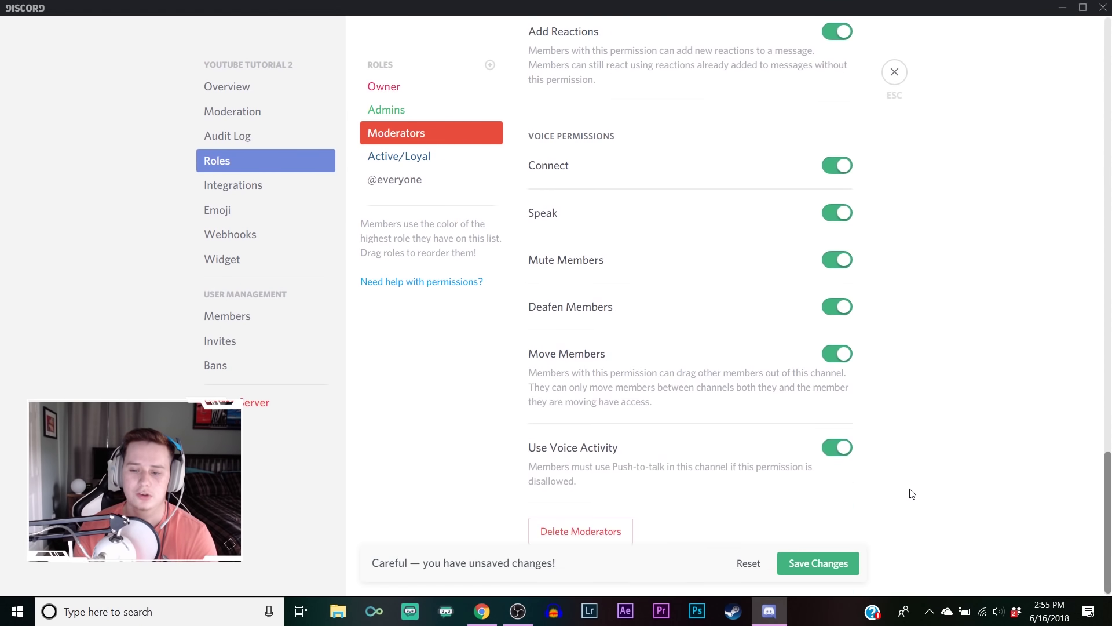
{"action": "left_click", "coordinate": [801, 572]}
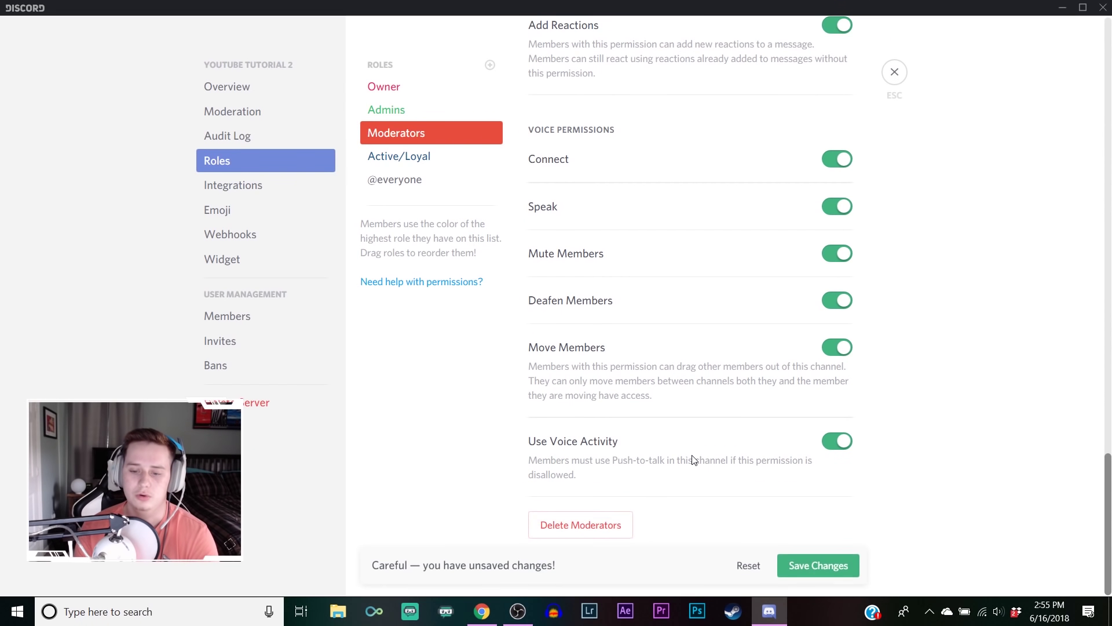
{"action": "scroll", "coordinate": [694, 459], "scroll_direction": "up", "scroll_amount": 6}
{"action": "scroll", "coordinate": [694, 460], "scroll_direction": "up", "scroll_amount": 10}
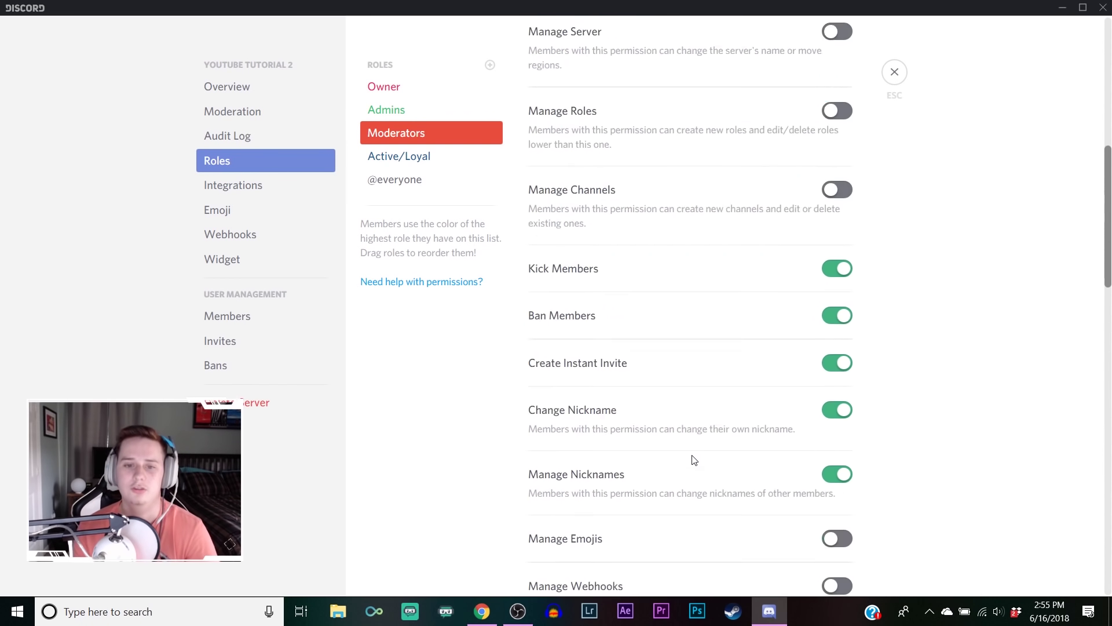
{"action": "left_click", "coordinate": [453, 155]}
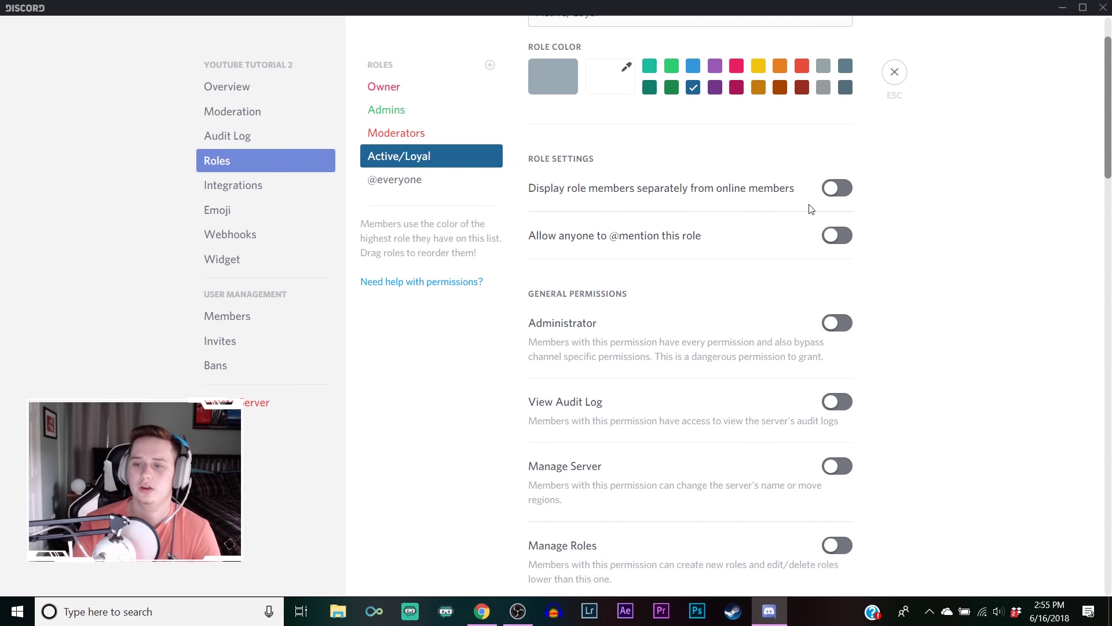
{"action": "left_click", "coordinate": [834, 189]}
{"action": "left_click", "coordinate": [838, 237]}
{"action": "left_click", "coordinate": [851, 575]}
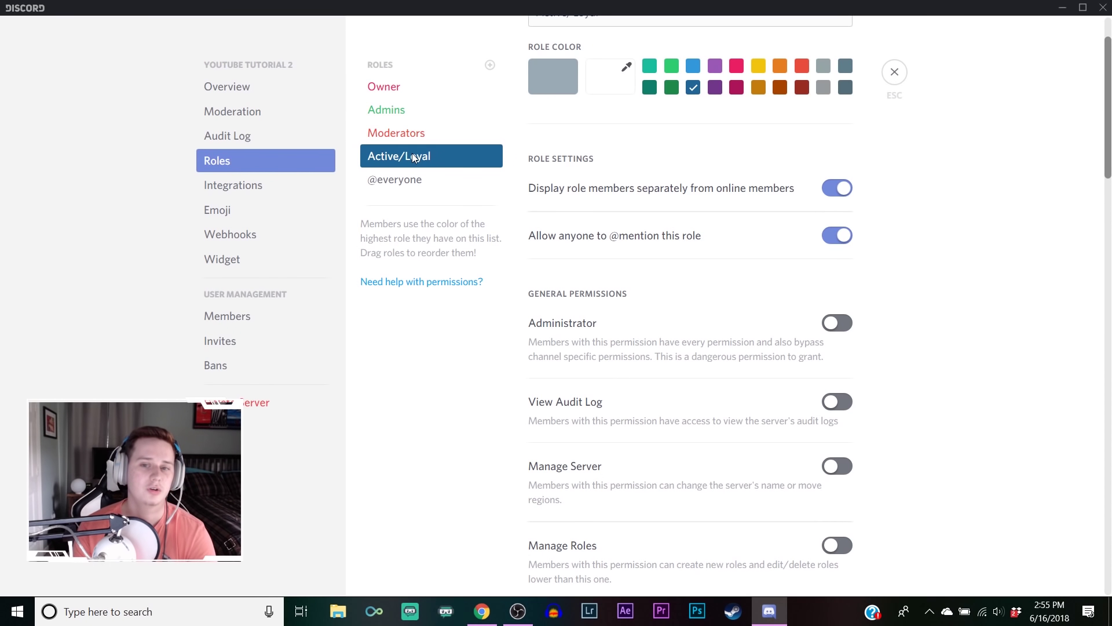
{"action": "scroll", "coordinate": [550, 156], "scroll_direction": "up", "scroll_amount": 2}
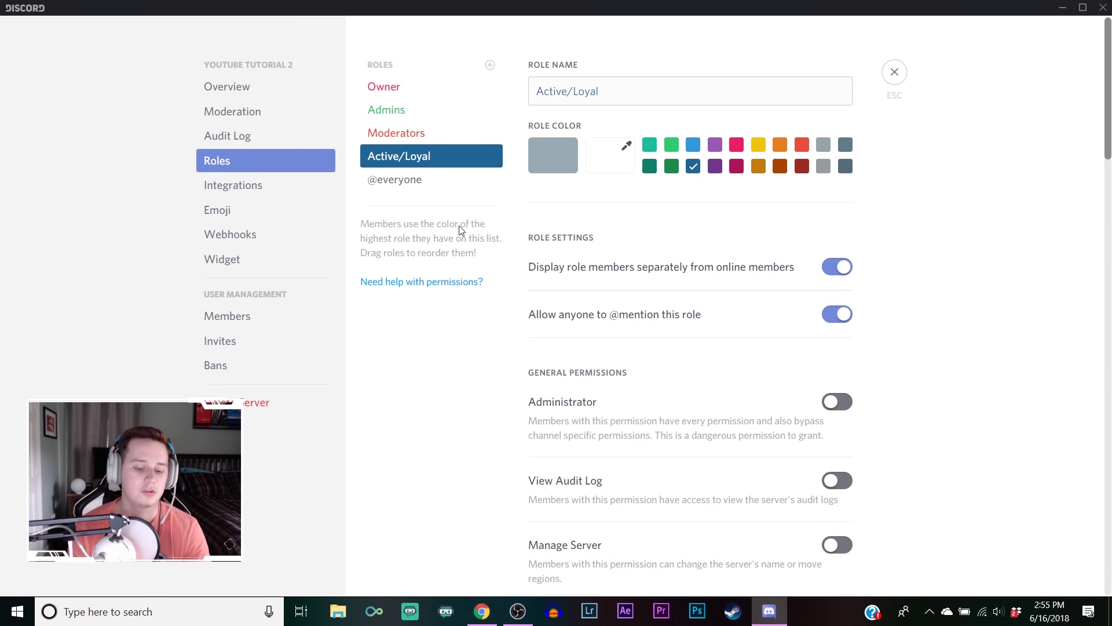
{"action": "left_click", "coordinate": [463, 185]}
{"action": "scroll", "coordinate": [802, 220], "scroll_direction": "down", "scroll_amount": 2}
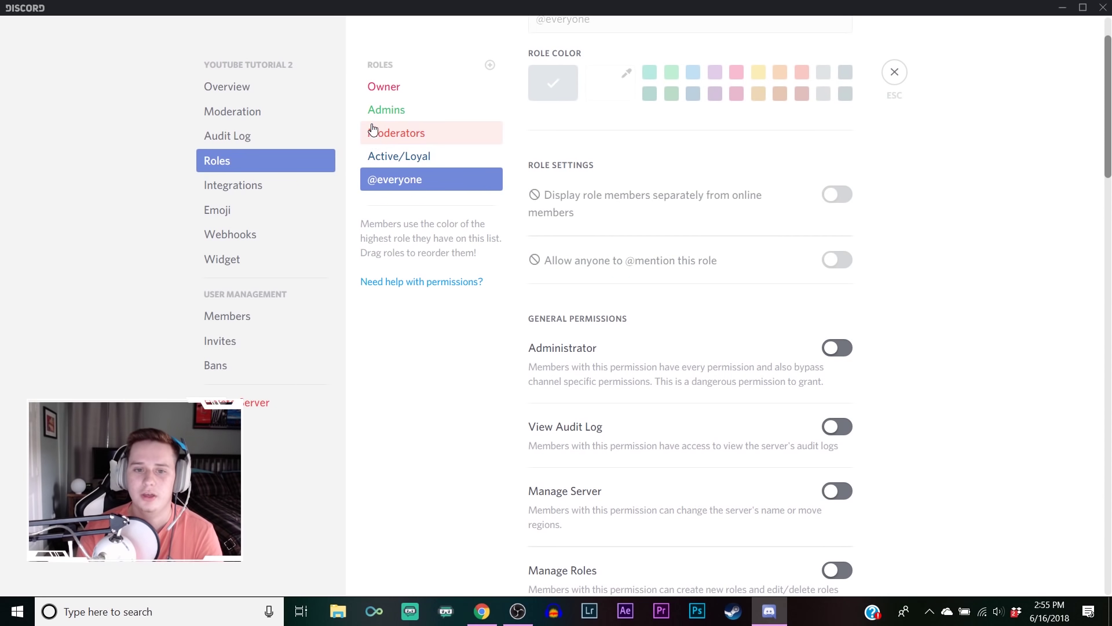
{"action": "left_click", "coordinate": [380, 87]}
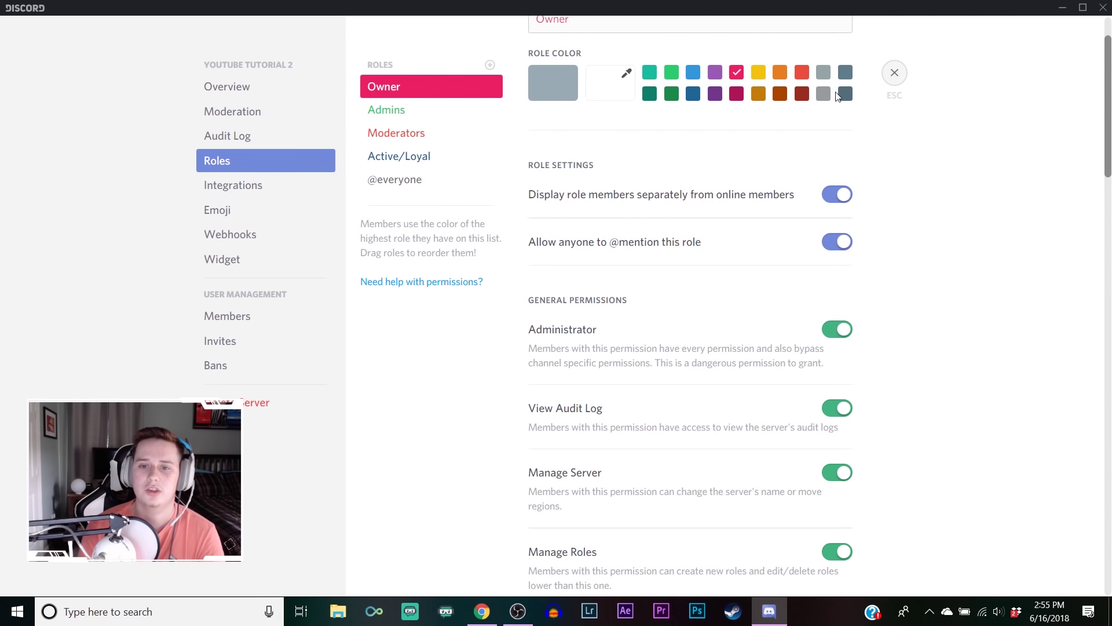
{"action": "left_click", "coordinate": [894, 73]}
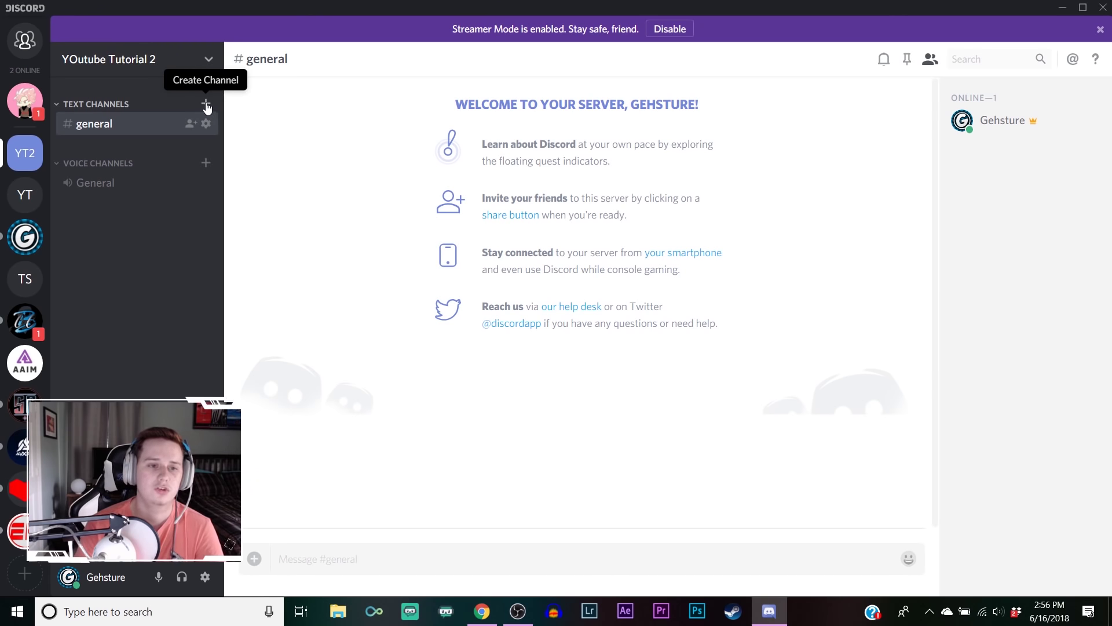
View the channel layout of the Team Gehsture server and return to the YOutube Tutorial 2 server
{"action": "left_click", "coordinate": [22, 227]}
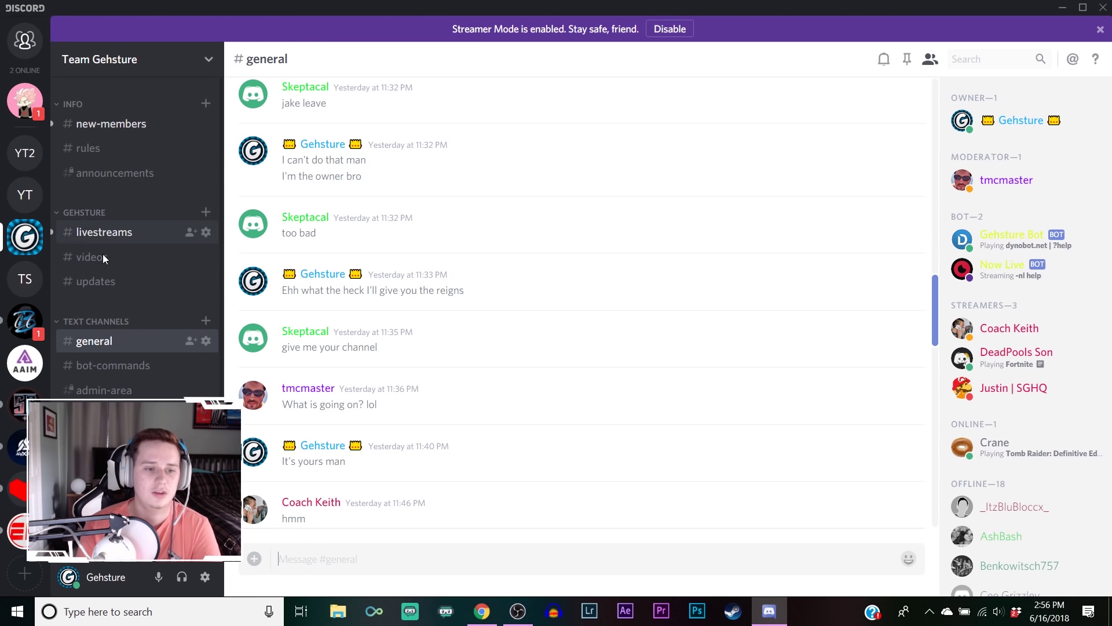
{"action": "left_click", "coordinate": [25, 153]}
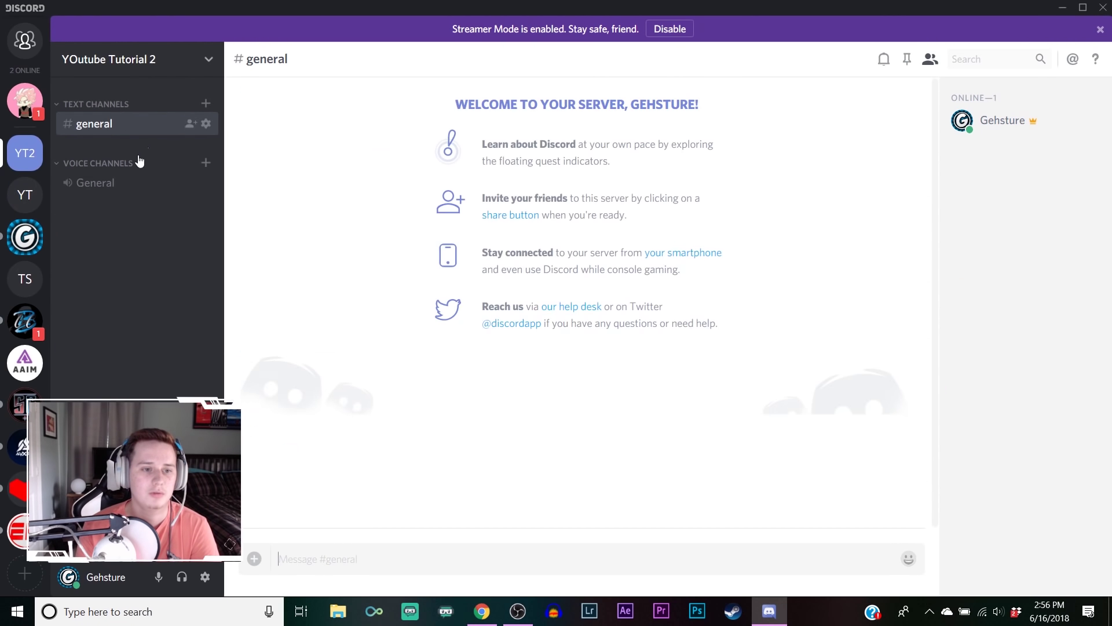
Create two public text channels named "announcement" and "rules" under Text Channels
{"action": "left_click", "coordinate": [206, 104]}
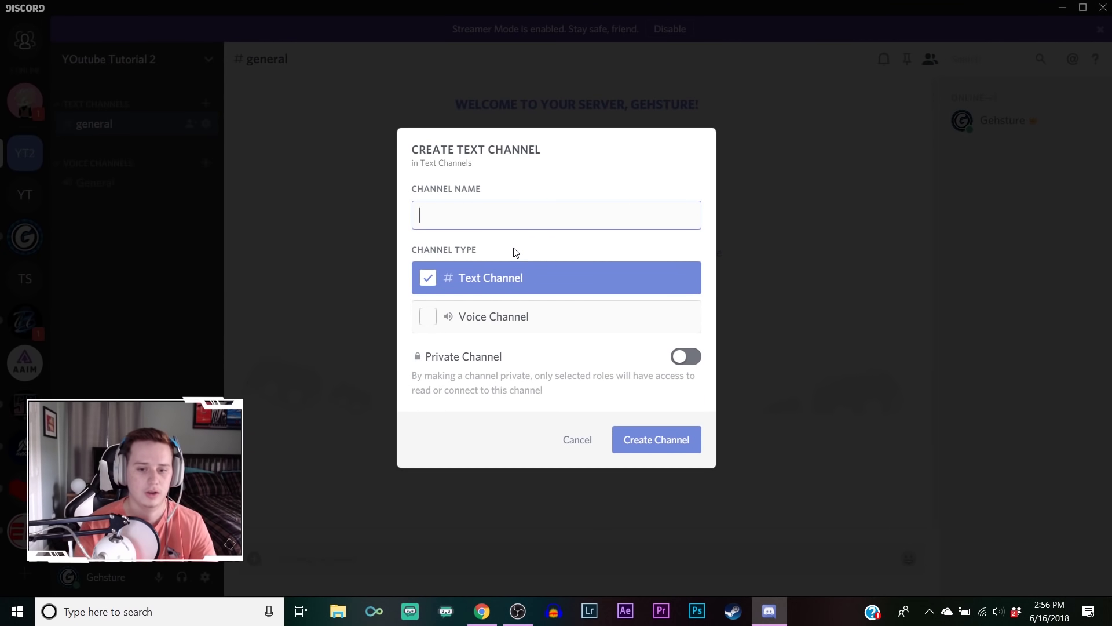
{"action": "type", "text": "announcement"}
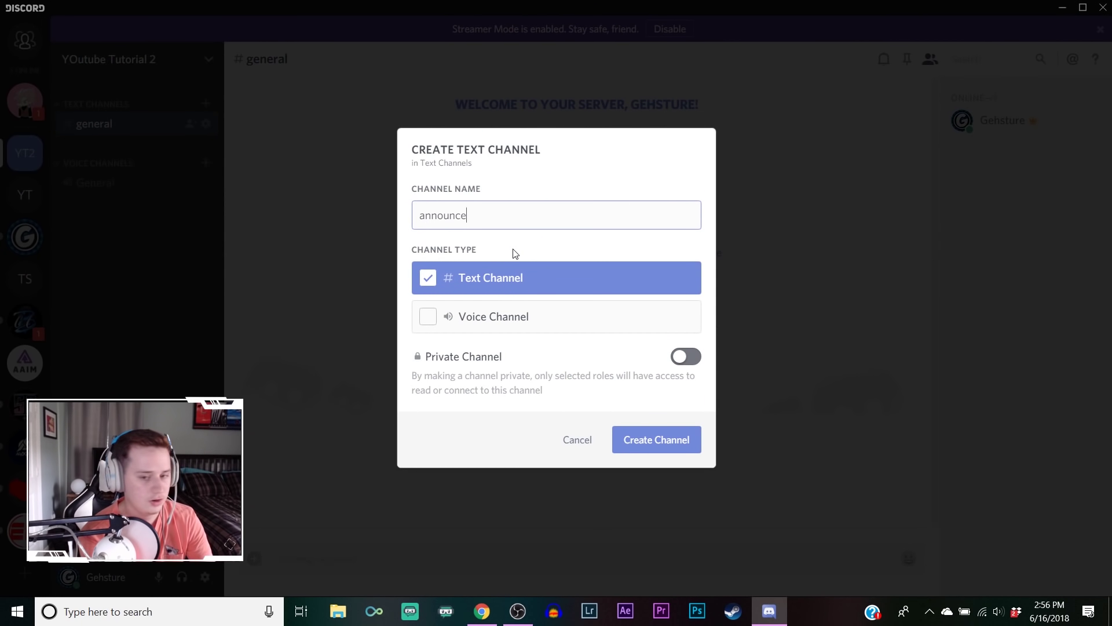
{"action": "left_click", "coordinate": [659, 433]}
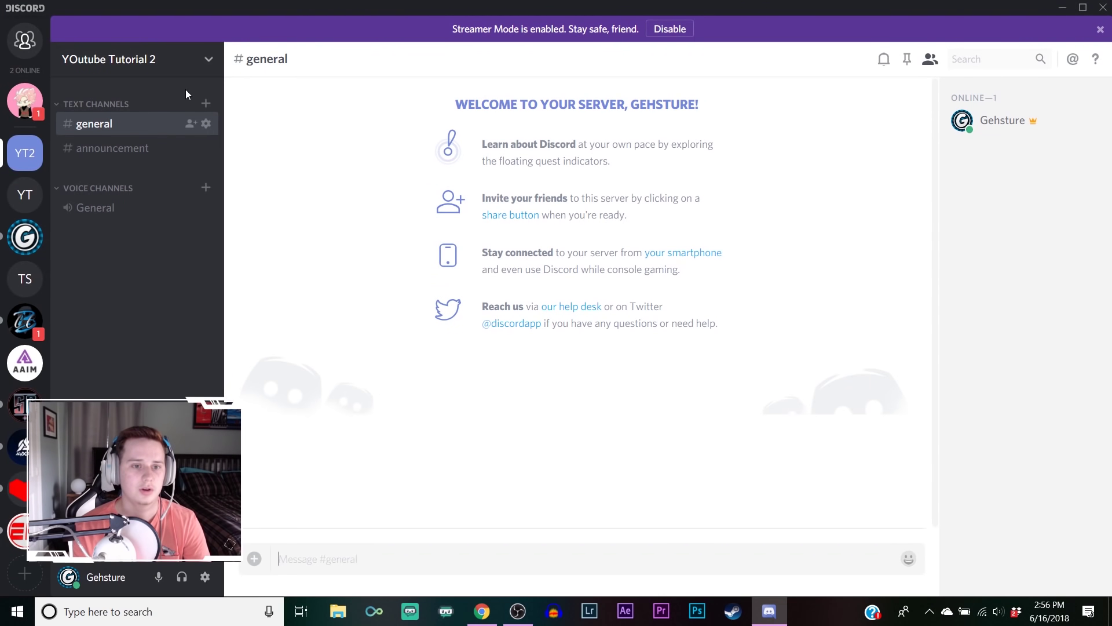
{"action": "left_click", "coordinate": [206, 104]}
{"action": "type", "text": "rules"}
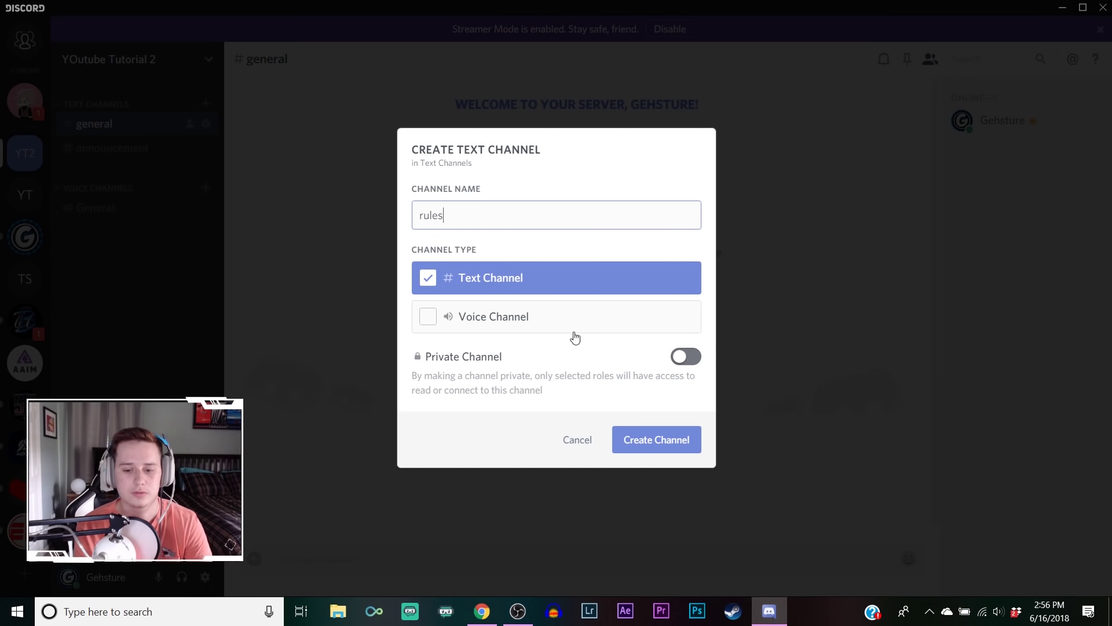
{"action": "left_click", "coordinate": [661, 450]}
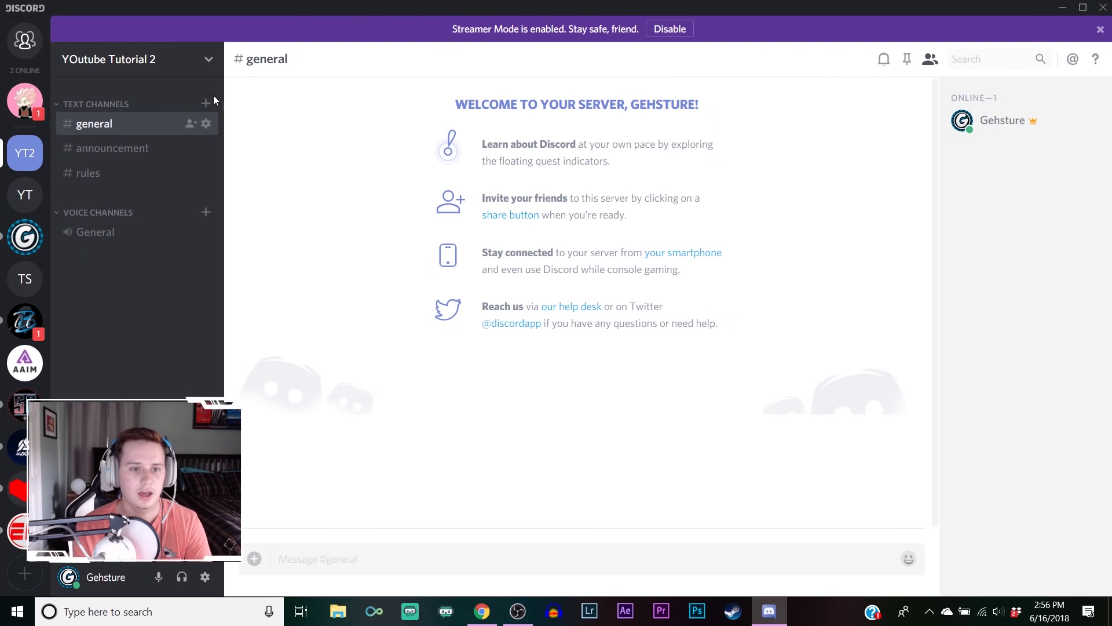
Create a private text channel named "admin-only" that only the Admins and Owner roles can access
{"action": "left_click", "coordinate": [206, 103]}
{"action": "type", "text": "admin-only"}
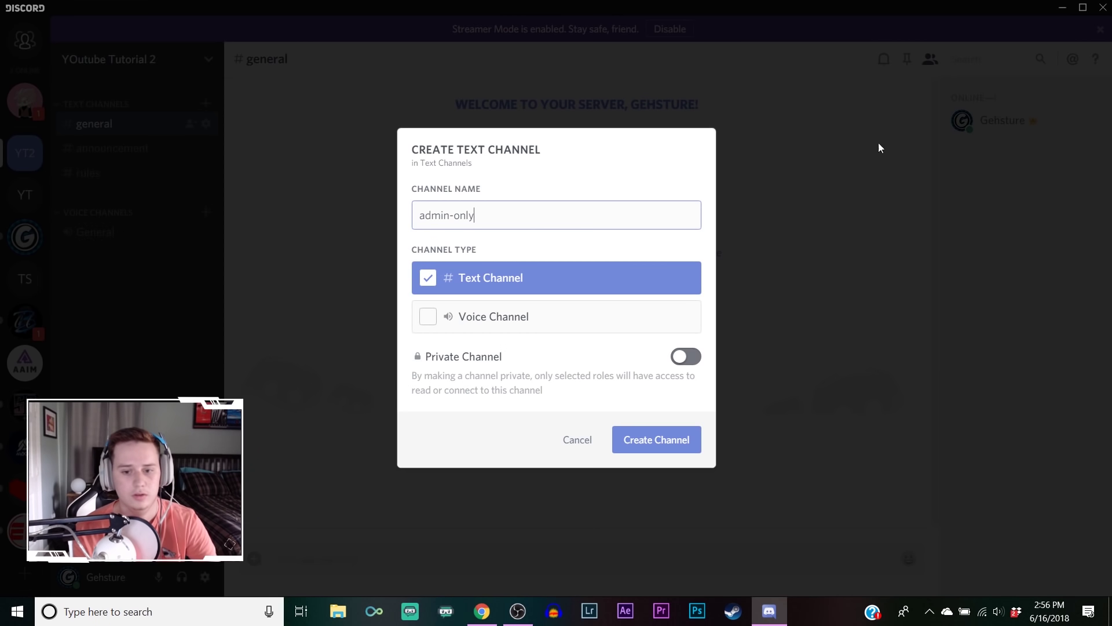
{"action": "left_click", "coordinate": [695, 357]}
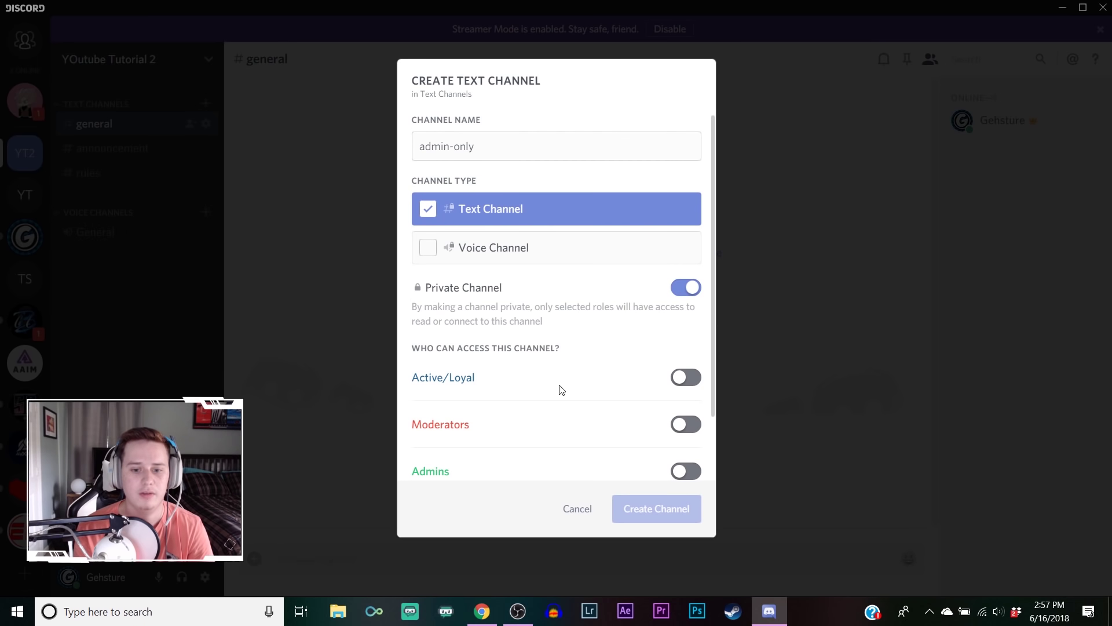
{"action": "left_click", "coordinate": [686, 470]}
{"action": "scroll", "coordinate": [683, 458], "scroll_direction": "down", "scroll_amount": 2}
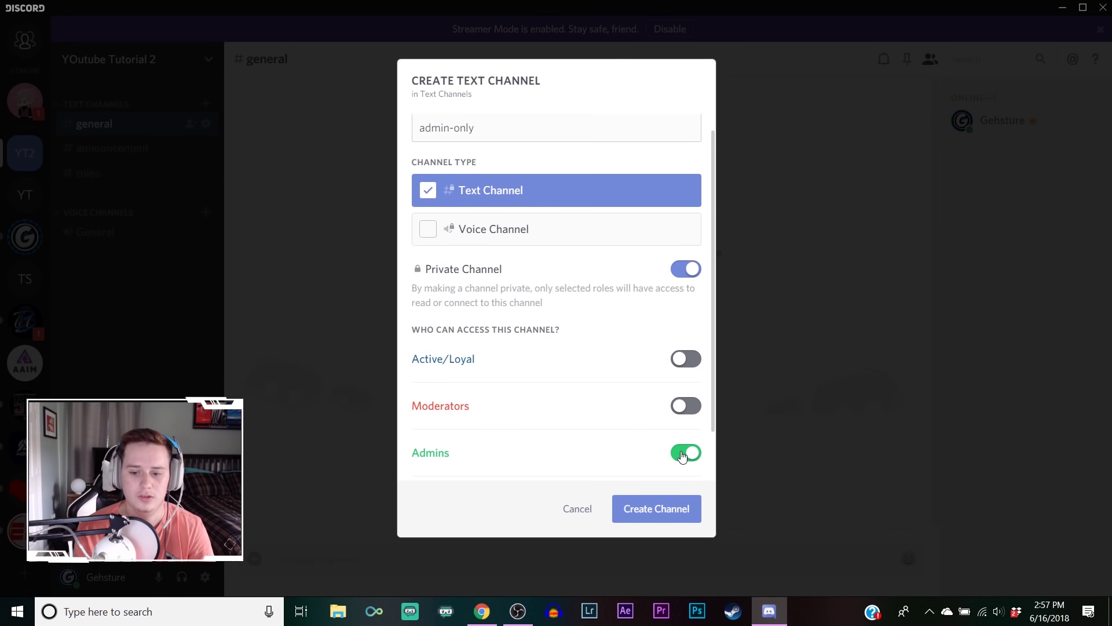
{"action": "left_click", "coordinate": [684, 445]}
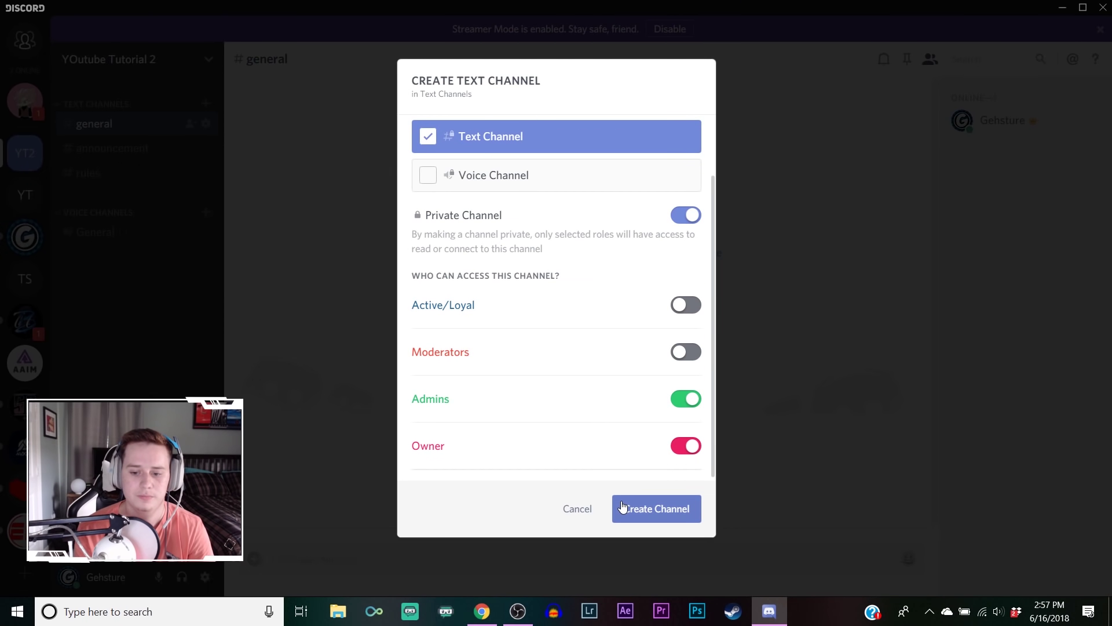
{"action": "key", "text": "Escape"}
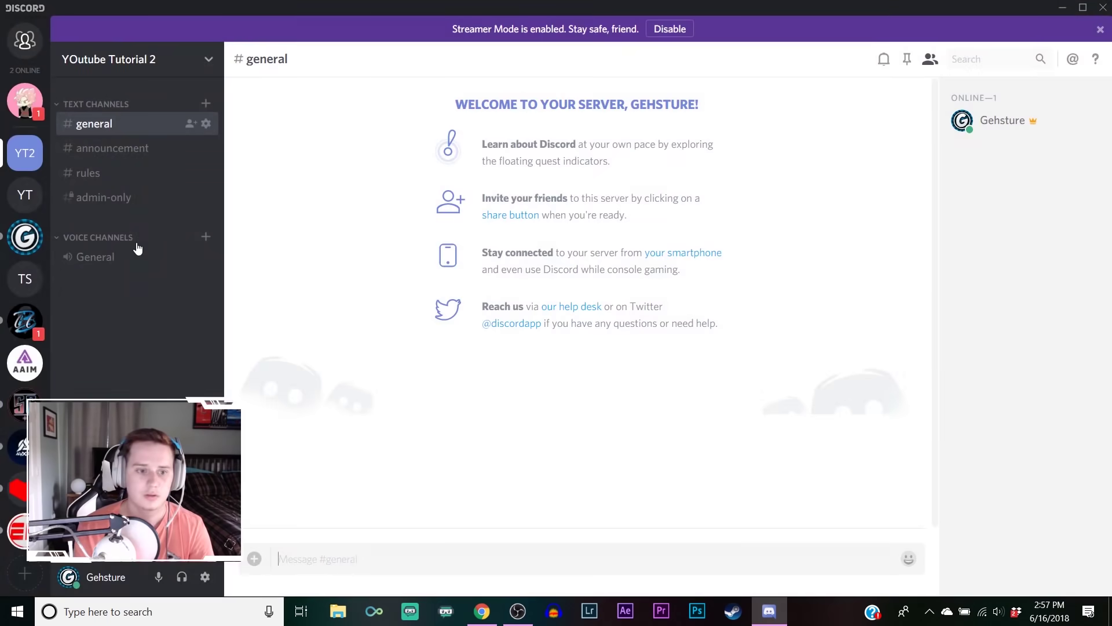
Create a private text channel named "mods-only" with access for the Moderators, Admins and Owner roles
{"action": "left_click", "coordinate": [205, 103]}
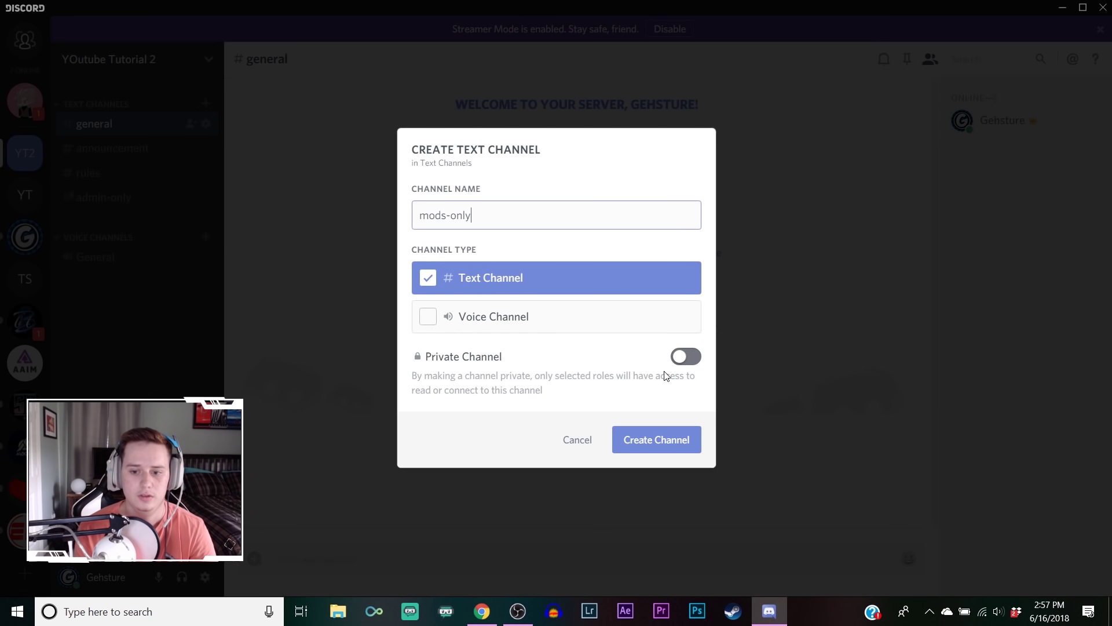
{"action": "left_click", "coordinate": [686, 357]}
{"action": "scroll", "coordinate": [522, 399], "scroll_direction": "down", "scroll_amount": 2}
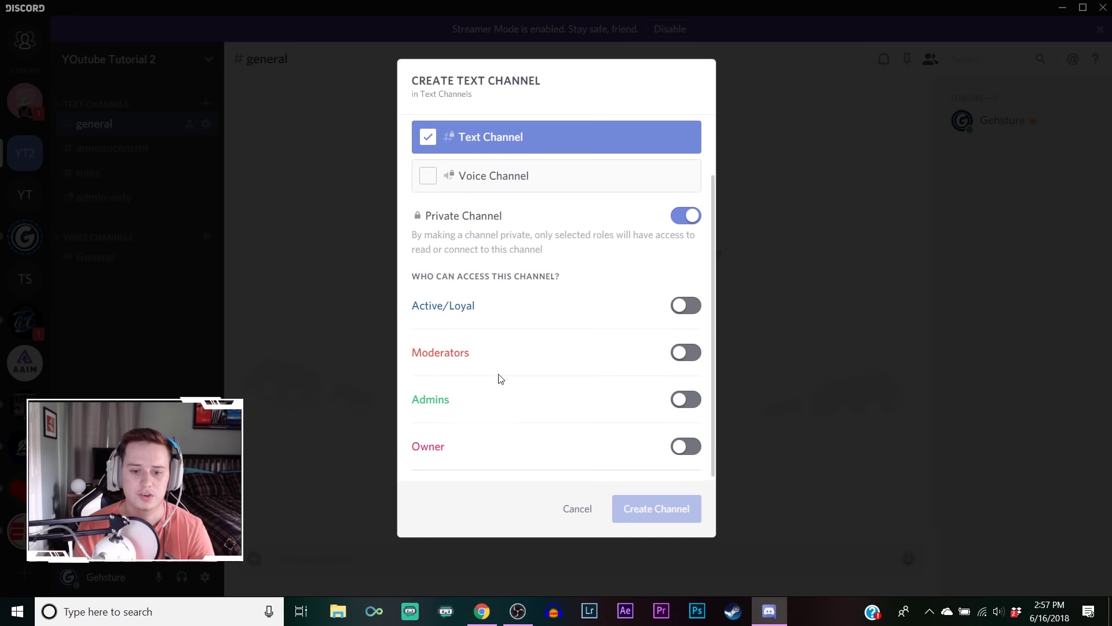
{"action": "left_click", "coordinate": [694, 358]}
{"action": "left_click", "coordinate": [689, 398]}
{"action": "left_click", "coordinate": [688, 445]}
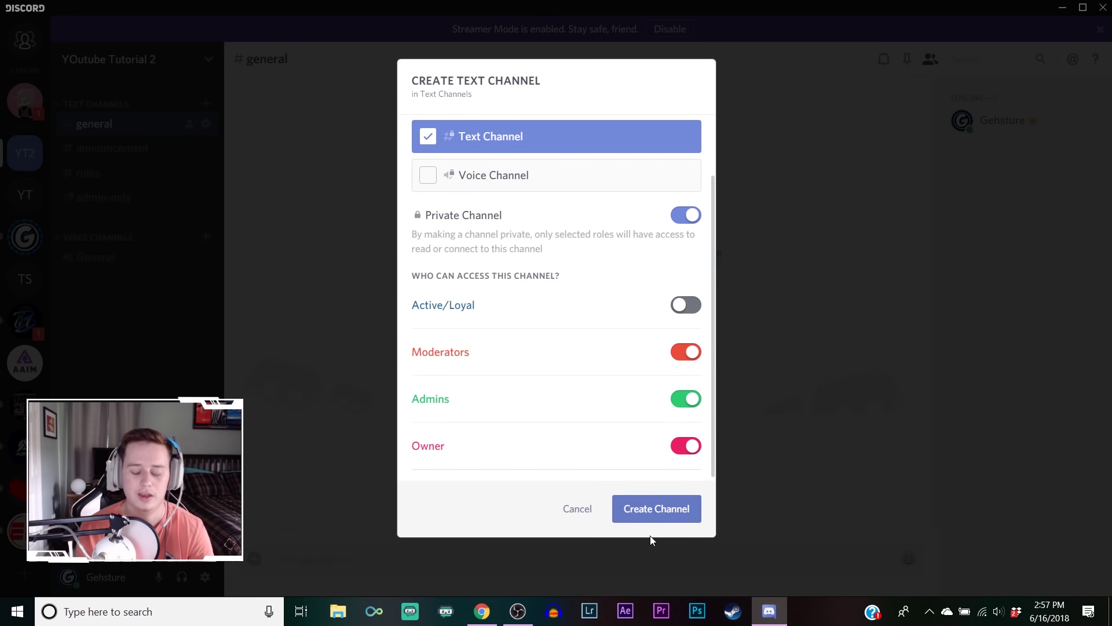
{"action": "left_click", "coordinate": [653, 510]}
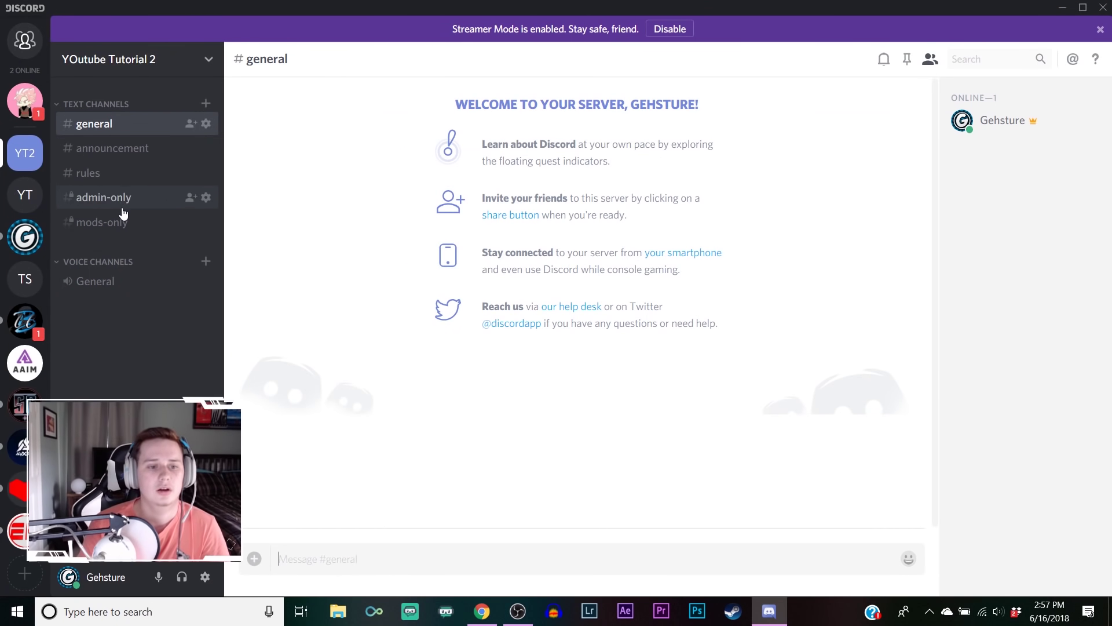
Create two public text channels named "videos" and "livestreams" under Text Channels
{"action": "left_click", "coordinate": [205, 104]}
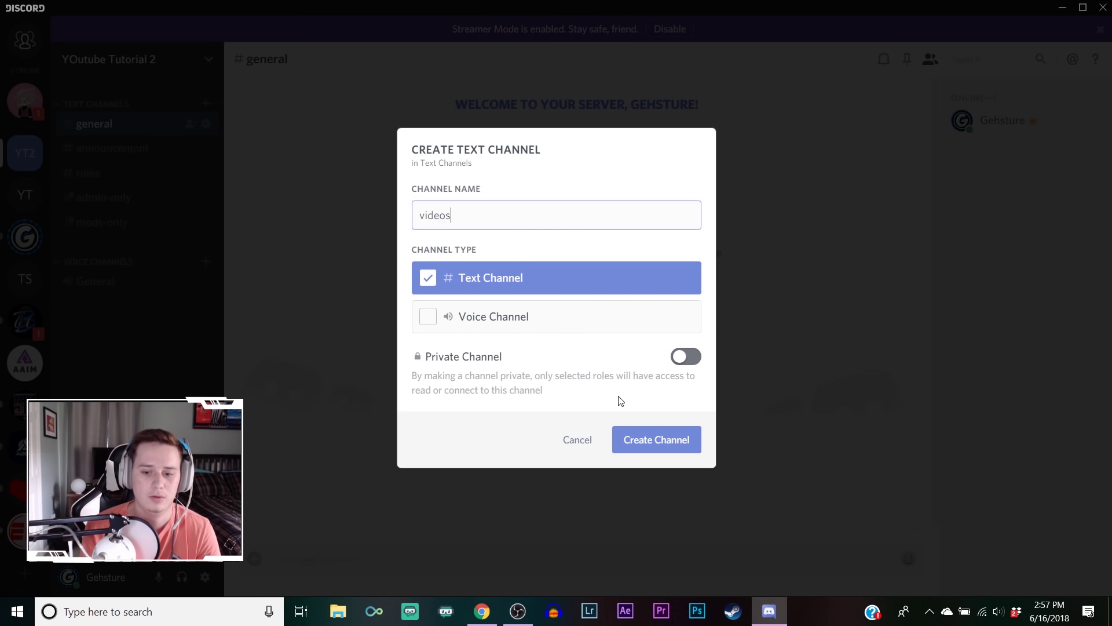
{"action": "left_click", "coordinate": [691, 444]}
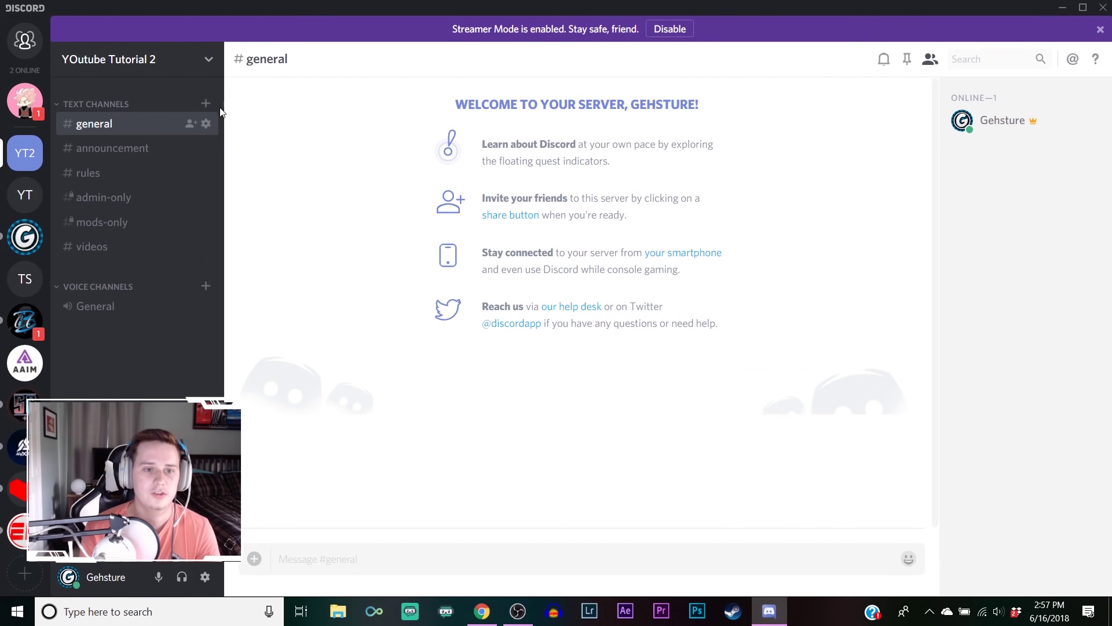
{"action": "left_click", "coordinate": [215, 108]}
{"action": "left_click", "coordinate": [144, 108]}
{"action": "left_click", "coordinate": [205, 103]}
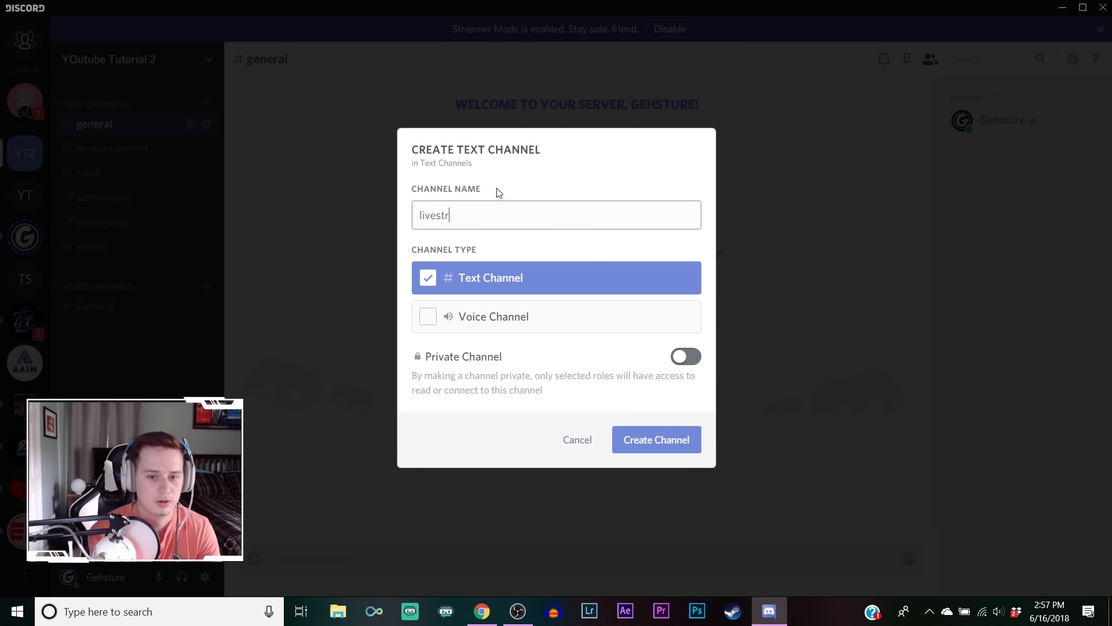
{"action": "key", "text": "Return"}
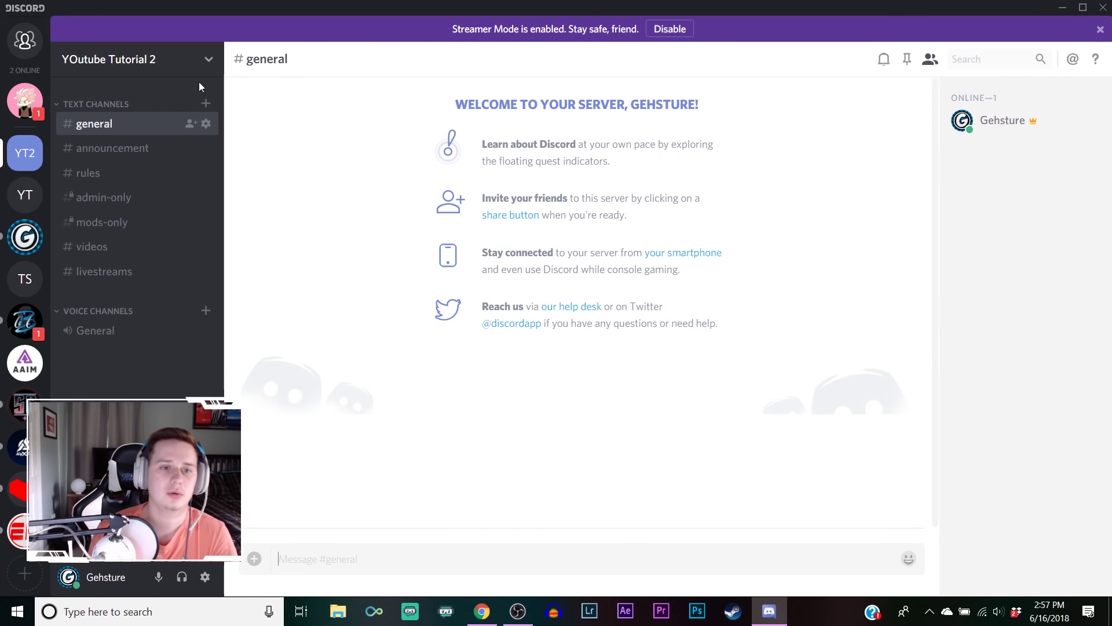
Create a public channel category named "Gehsture" on the server
{"action": "left_click", "coordinate": [204, 60]}
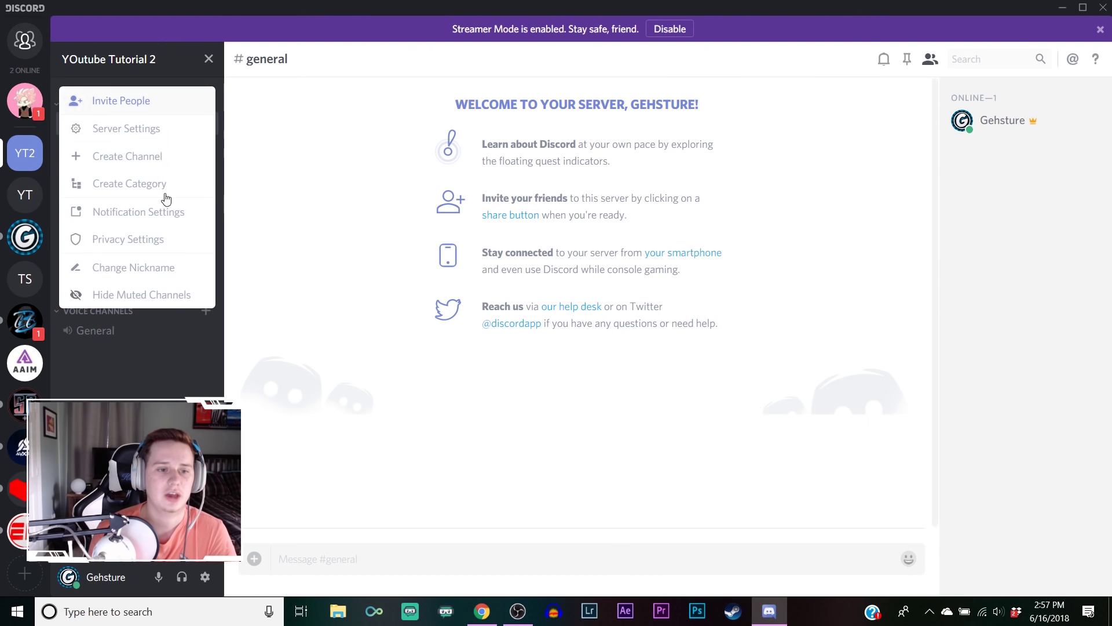
{"action": "left_click", "coordinate": [293, 224]}
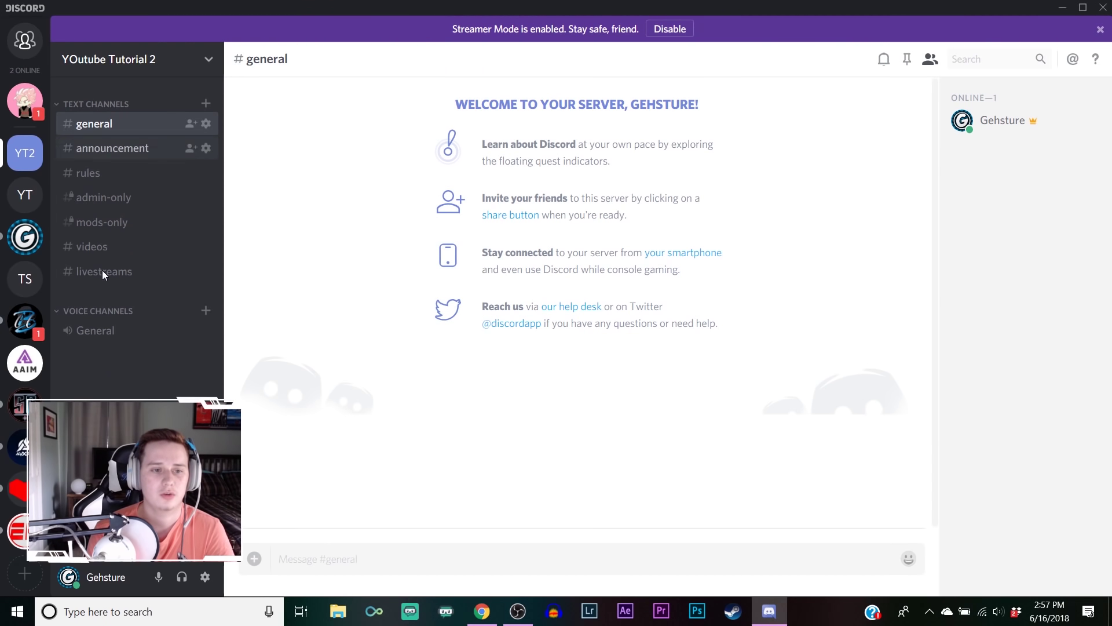
{"action": "left_click", "coordinate": [207, 60]}
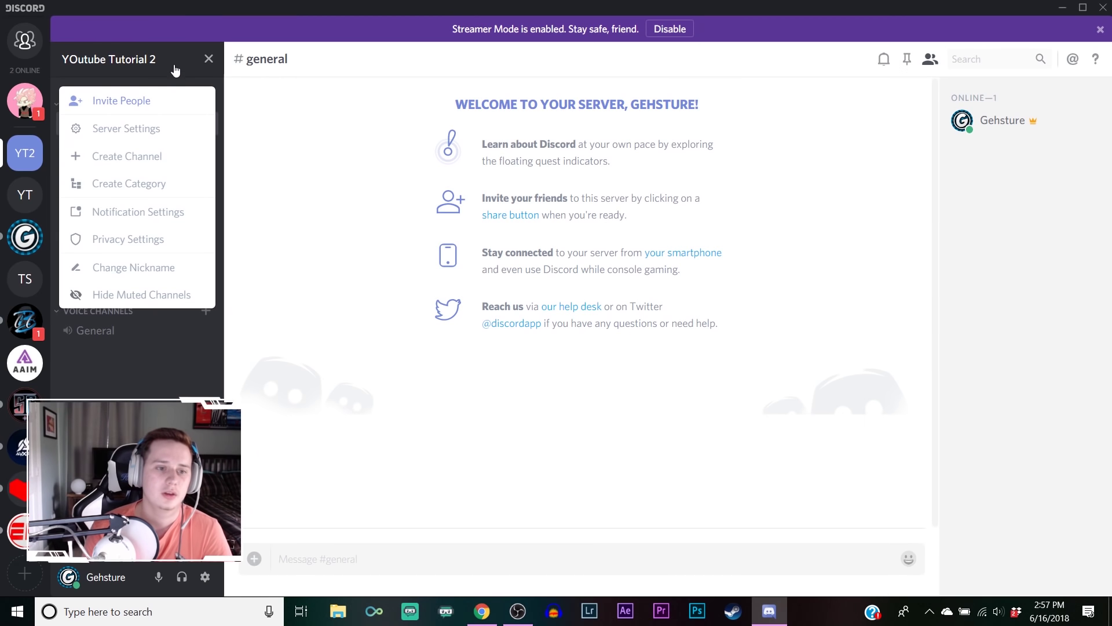
{"action": "left_click", "coordinate": [142, 184]}
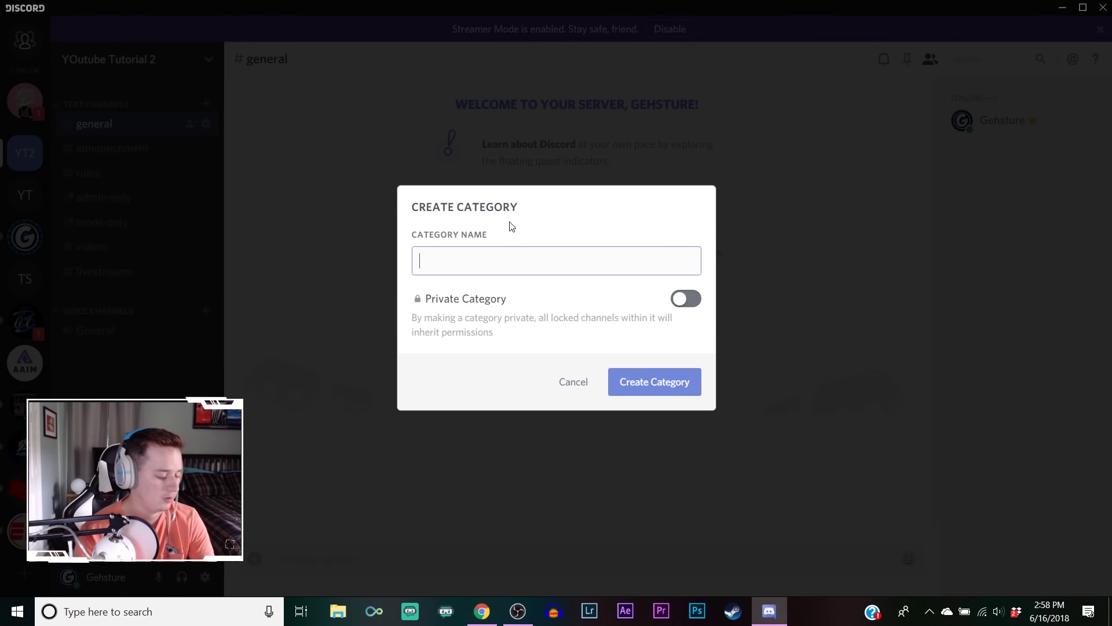
{"action": "type", "text": "Gehst"}
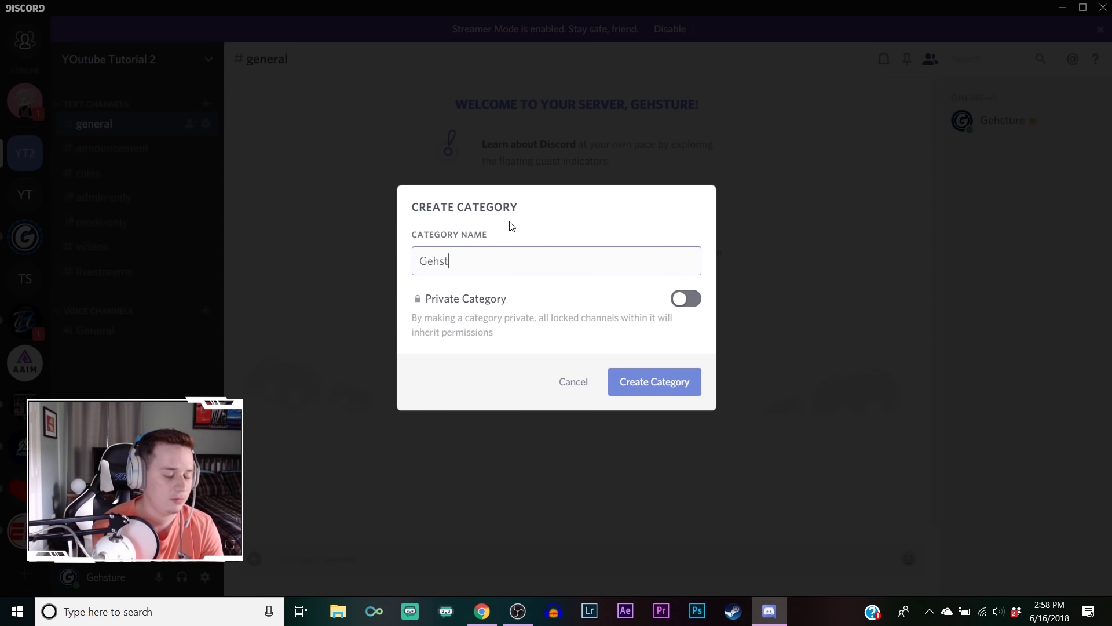
{"action": "type", "text": "uure"}
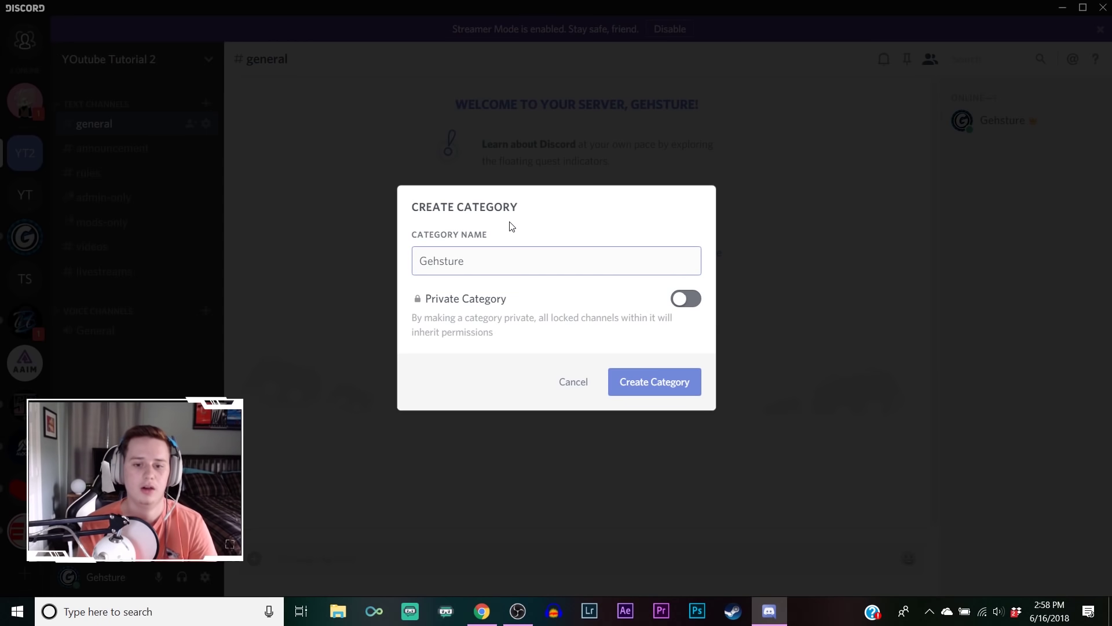
{"action": "left_click", "coordinate": [686, 399]}
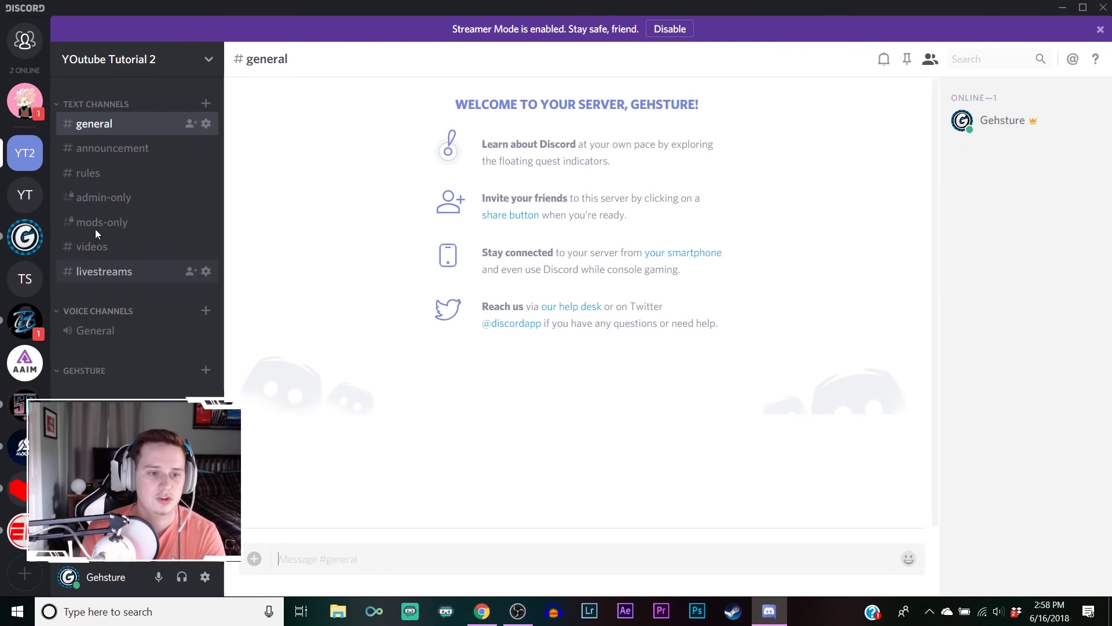
Move the announcement, videos and livestreams channels out of Text Channels into the Gehsture category
{"action": "left_click", "coordinate": [103, 173]}
{"action": "left_click_drag", "start_coordinate": [109, 152], "coordinate": [111, 368]}
{"action": "left_click_drag", "start_coordinate": [123, 174], "coordinate": [101, 362]}
{"action": "left_click_drag", "start_coordinate": [107, 211], "coordinate": [93, 374]}
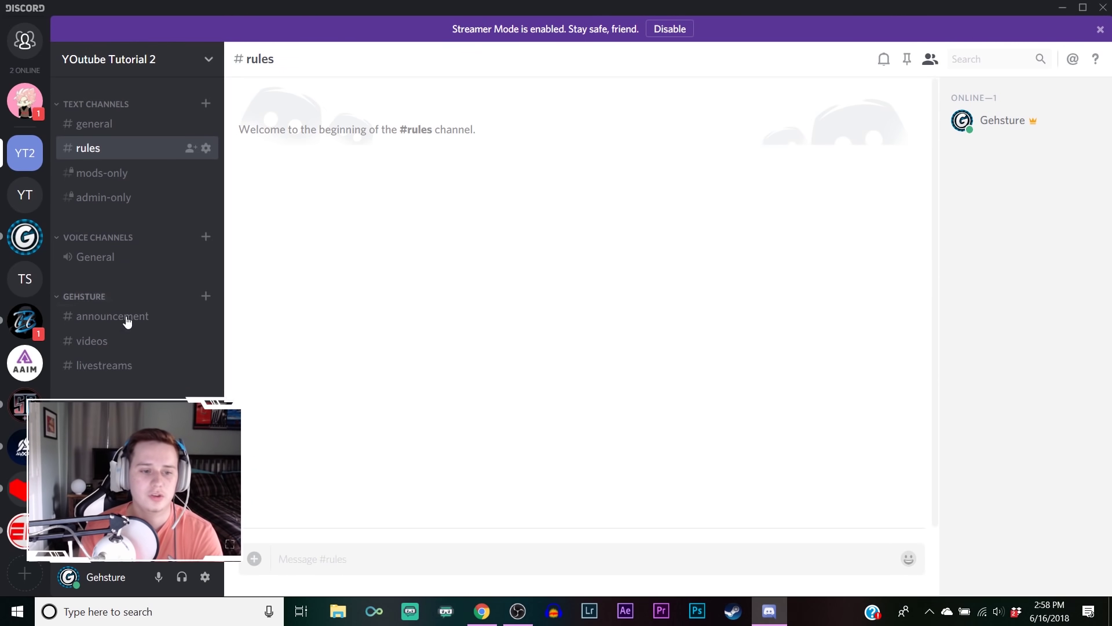
Post "Hey guys we got a ew series coming to the channel ne siure to check it out toorrow!" in the announcement channel
{"action": "left_click", "coordinate": [145, 369]}
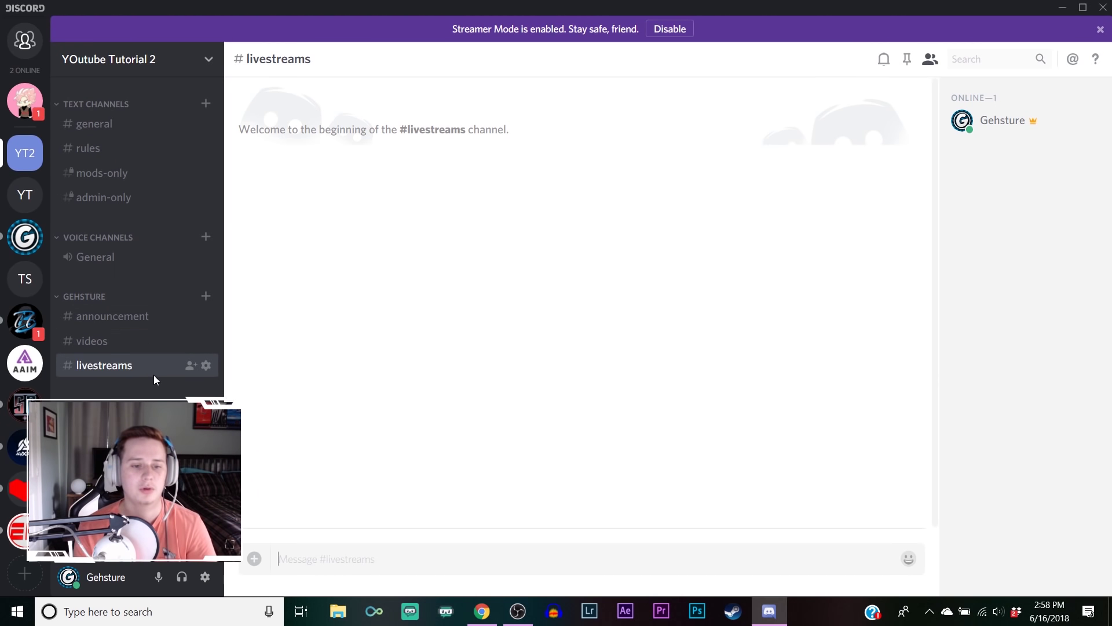
{"action": "left_click", "coordinate": [153, 317]}
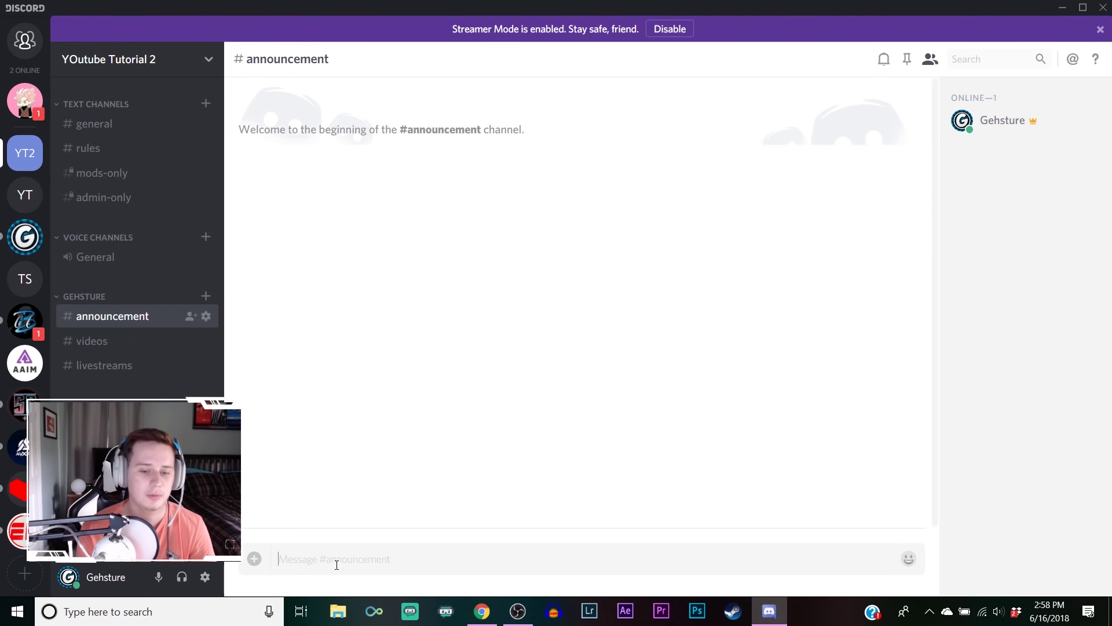
{"action": "type", "text": "Hey guy"}
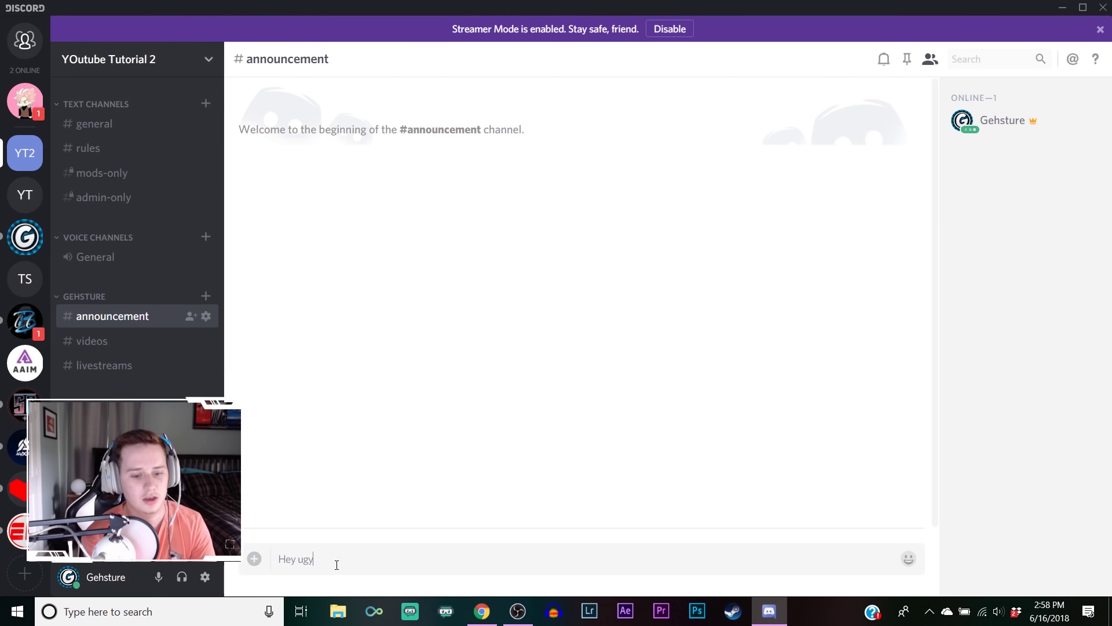
{"action": "key", "text": "BackSpace"}
{"action": "key", "text": "BackSpace"}
{"action": "key", "text": "BackSpace"}
{"action": "key", "text": "BackSpace"}
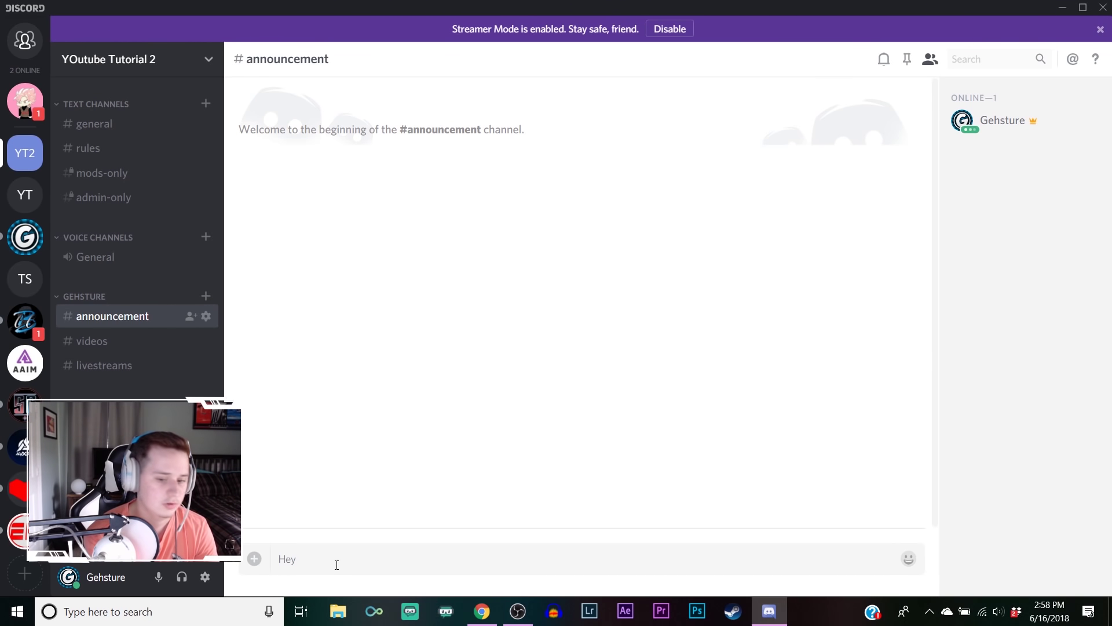
{"action": "type", "text": "guys we got a ew"}
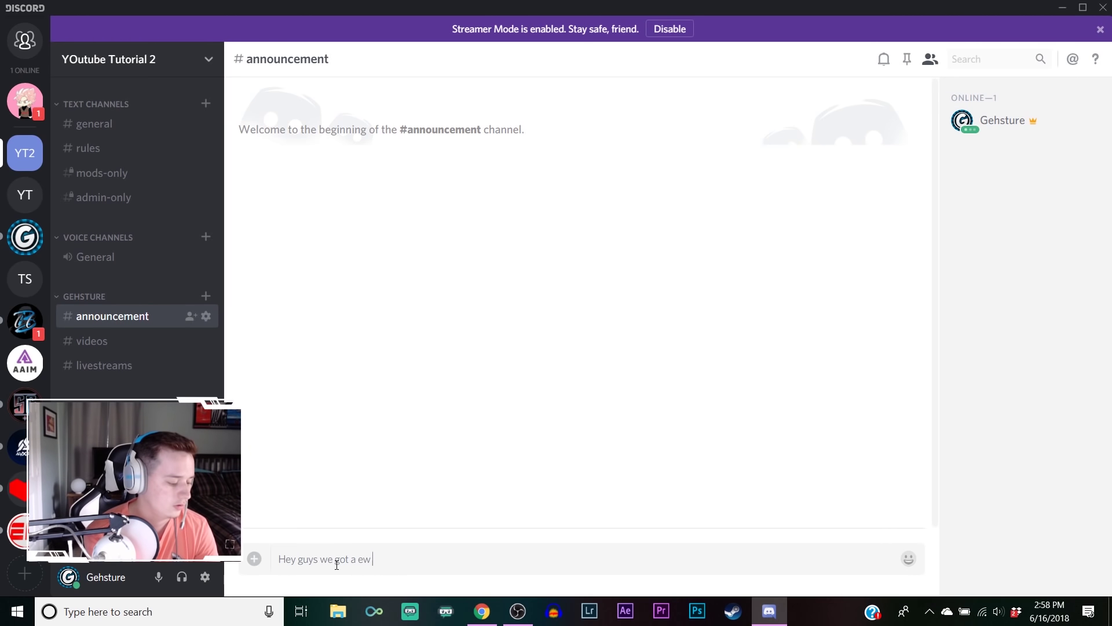
{"action": "type", "text": " series coming to the cha"}
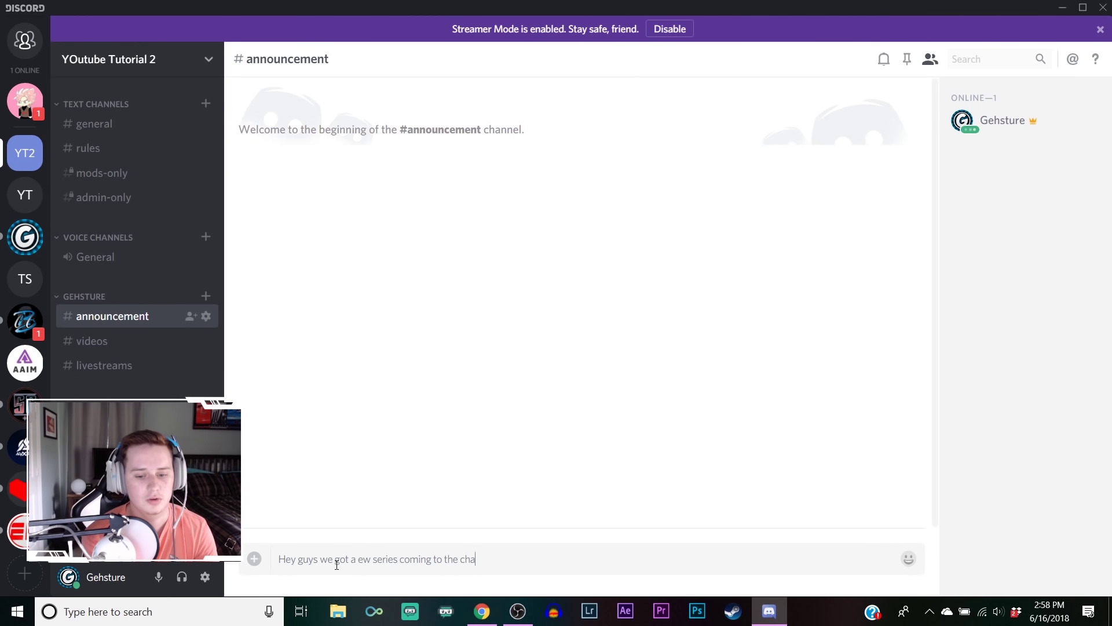
{"action": "type", "text": "nnel ne siure to check it out toorrow!"}
{"action": "key", "text": "Return"}
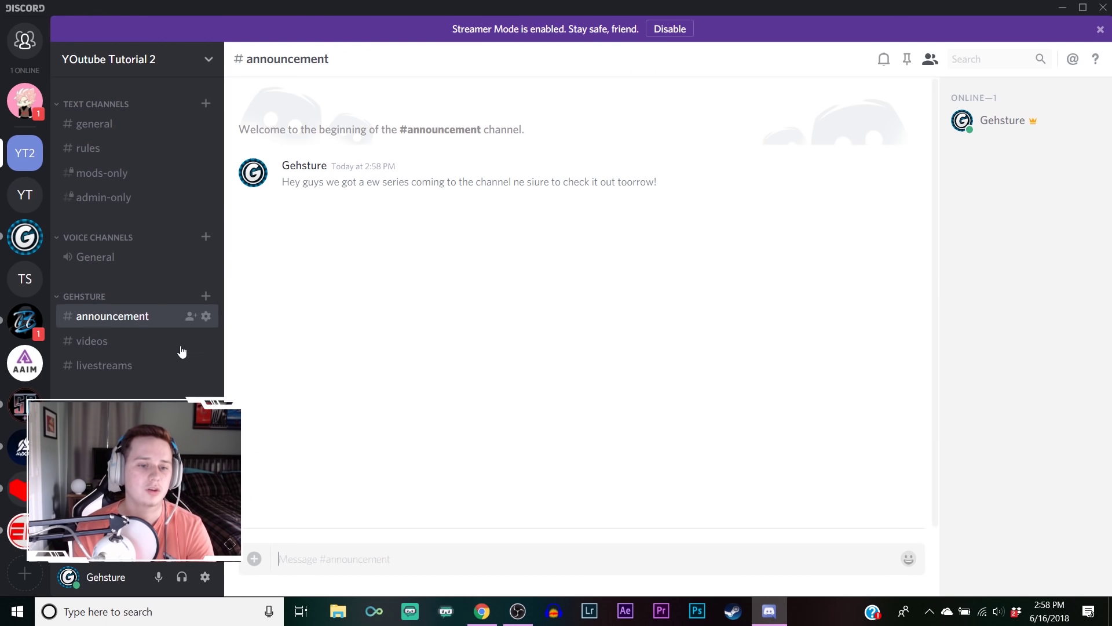
Review the posted announcement and look through the videos, livestreams and general channels
{"action": "left_click_drag", "start_coordinate": [368, 189], "coordinate": [282, 182]}
{"action": "left_click_drag", "start_coordinate": [542, 187], "coordinate": [363, 182]}
{"action": "left_click", "coordinate": [390, 297]}
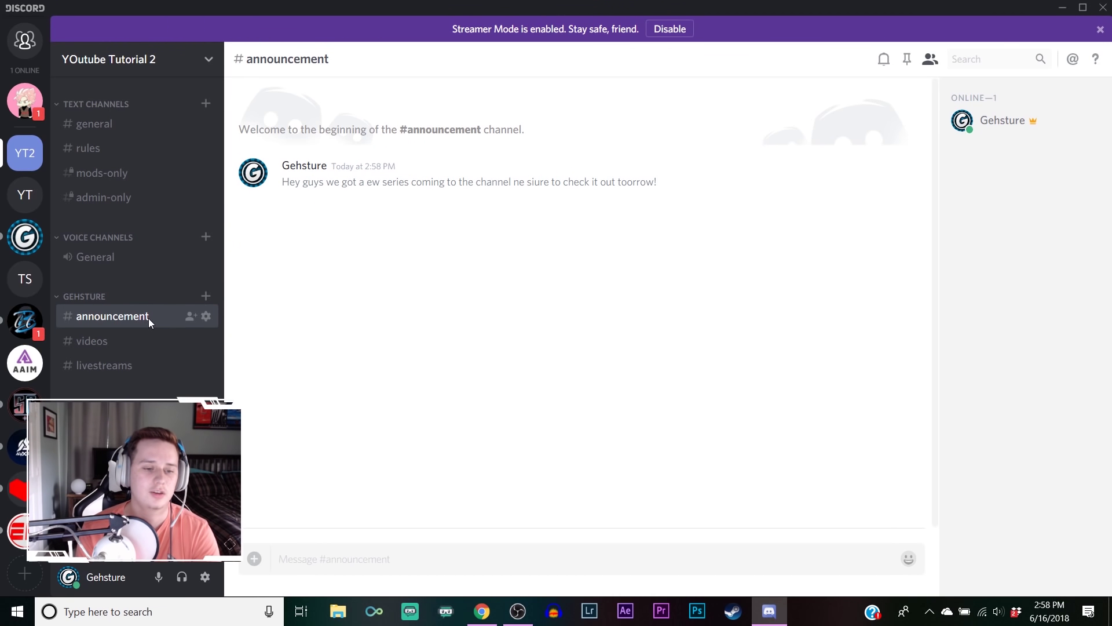
{"action": "left_click", "coordinate": [129, 342]}
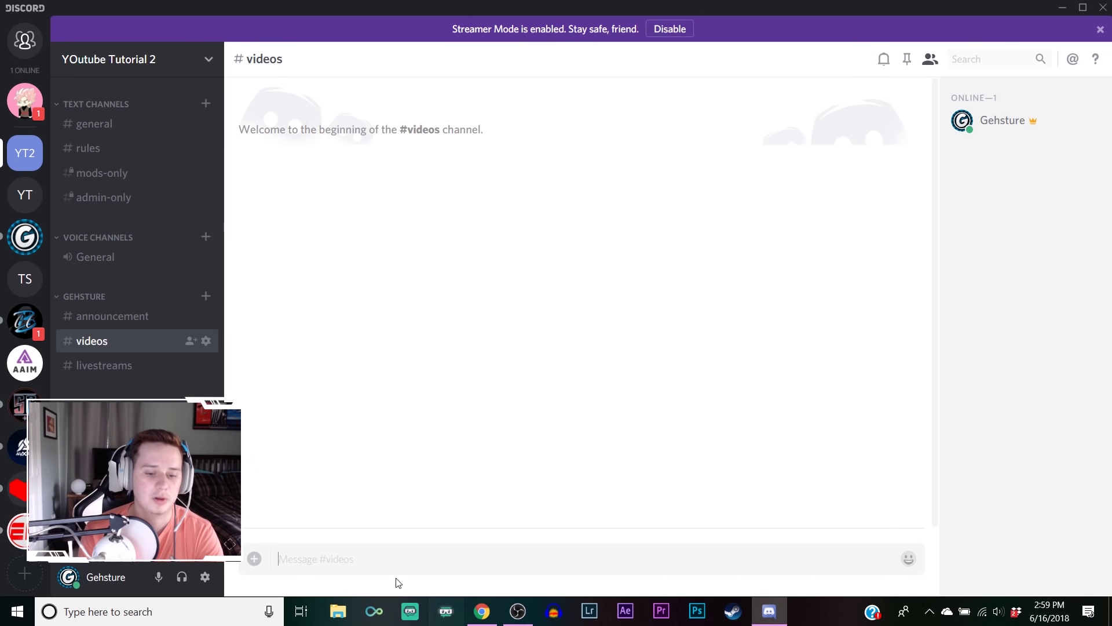
{"action": "left_click", "coordinate": [91, 366]}
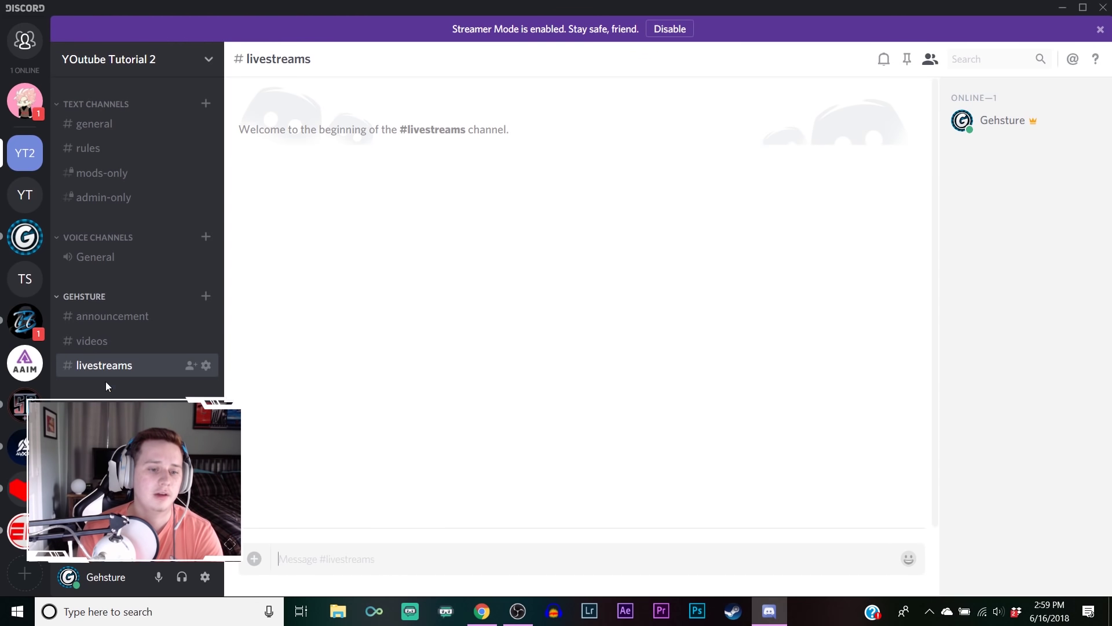
{"action": "left_click", "coordinate": [99, 314]}
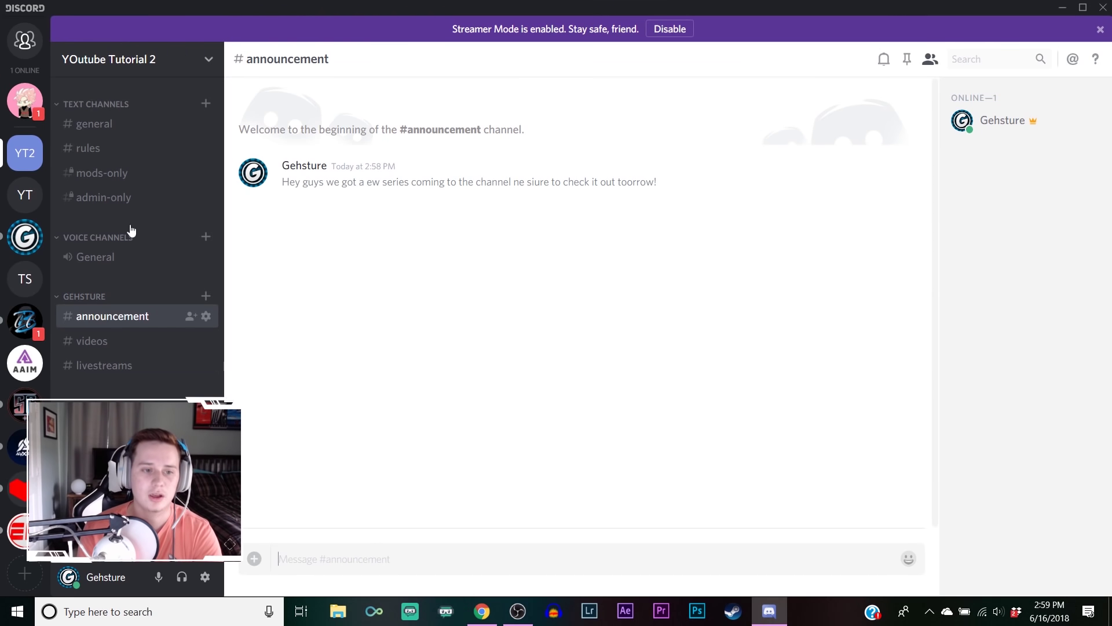
{"action": "left_click", "coordinate": [81, 124]}
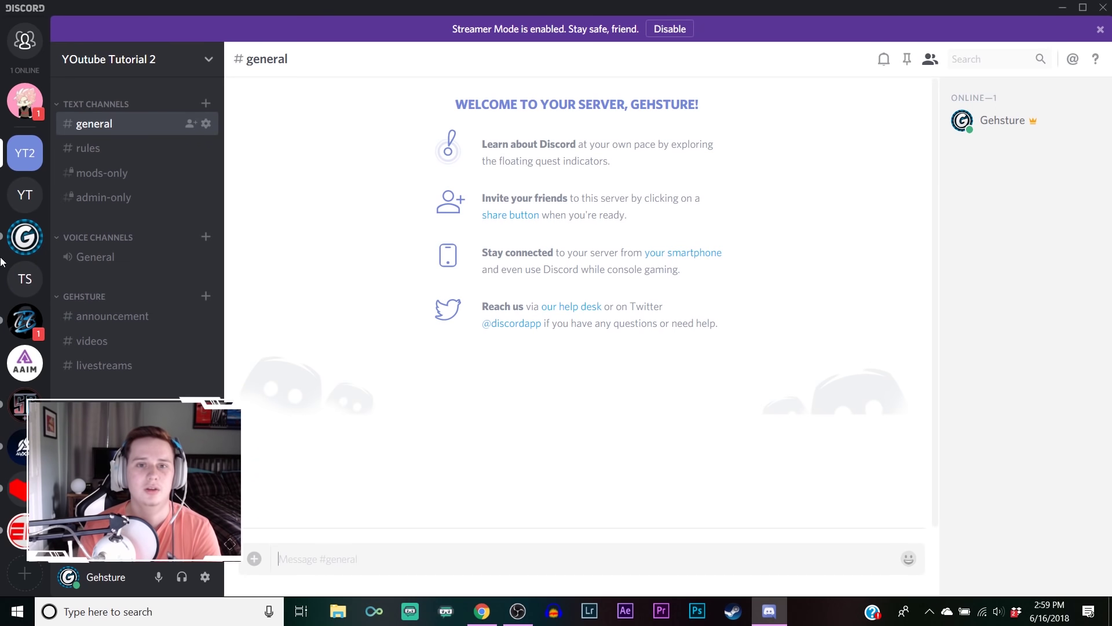
{"action": "left_click", "coordinate": [138, 317]}
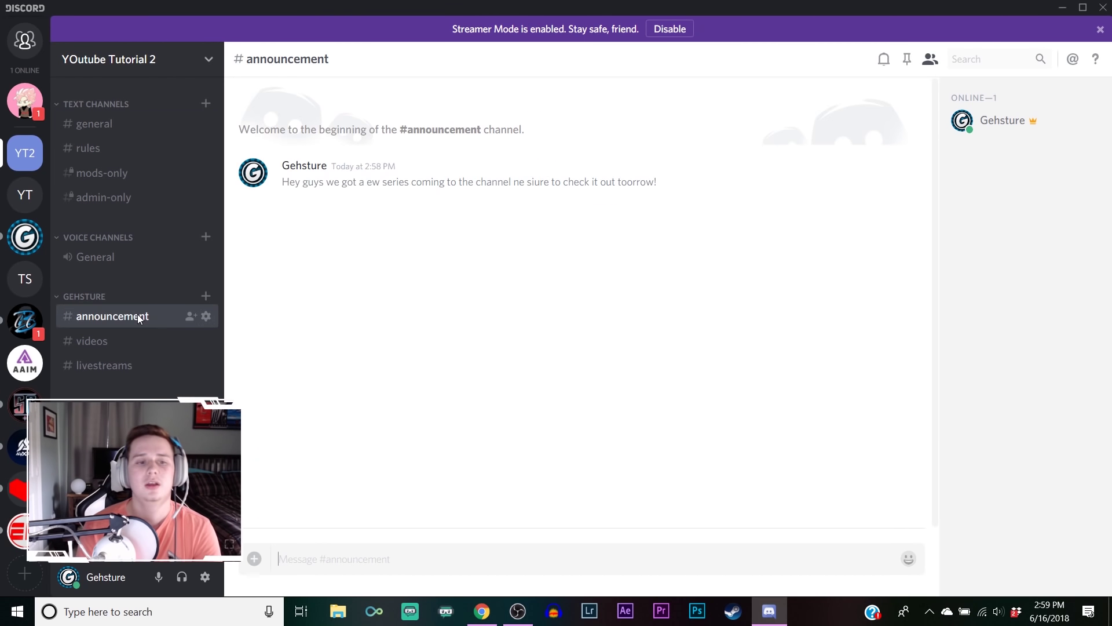
{"action": "left_click", "coordinate": [205, 315]}
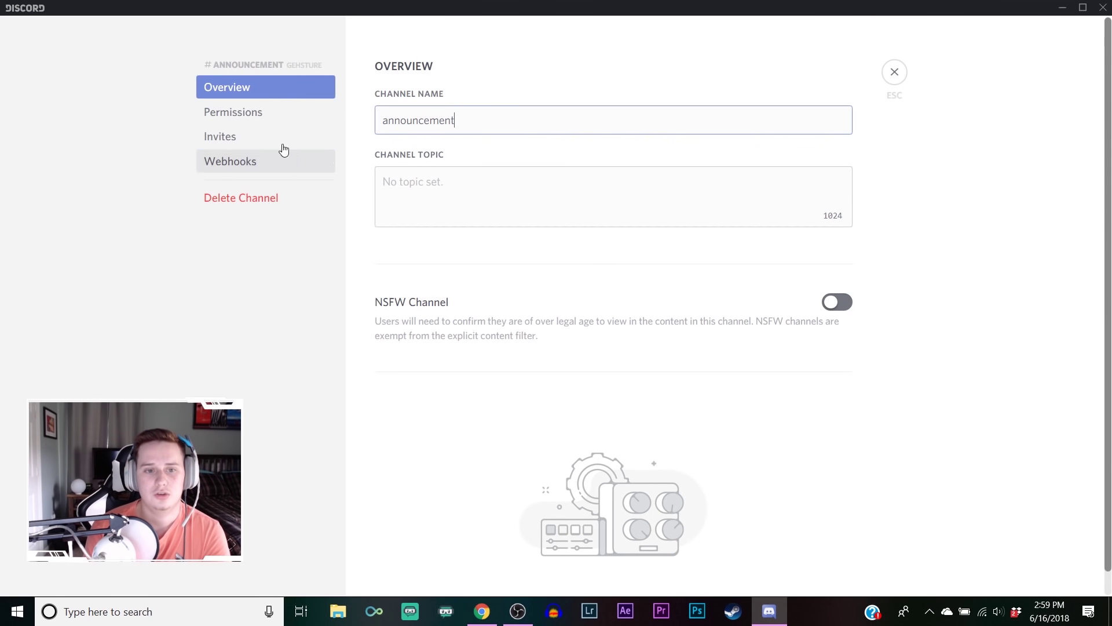
{"action": "left_click", "coordinate": [270, 119]}
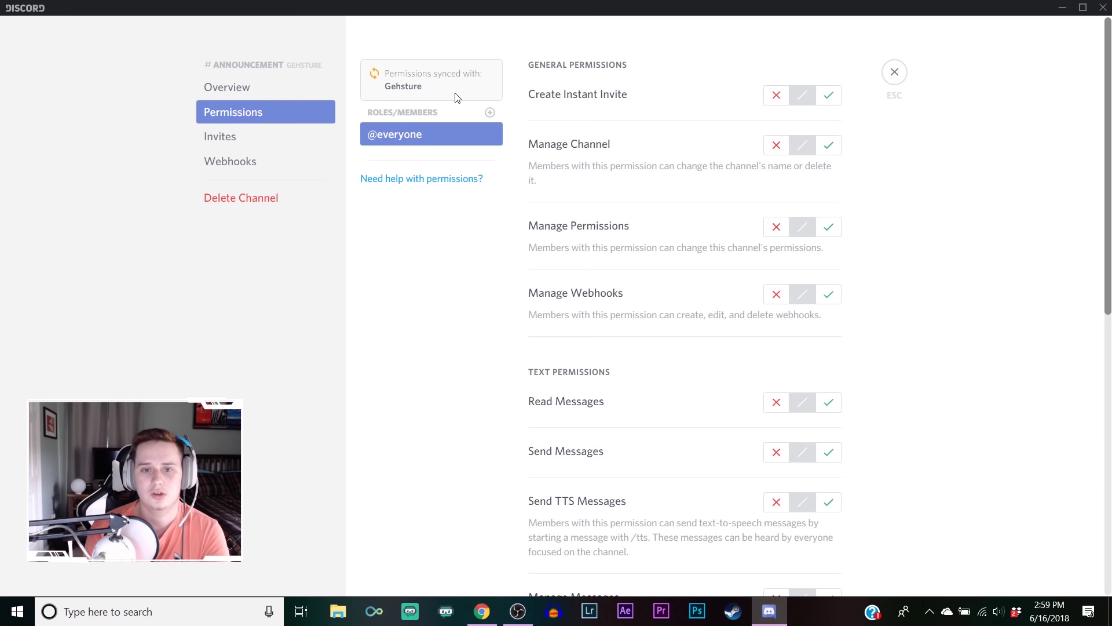